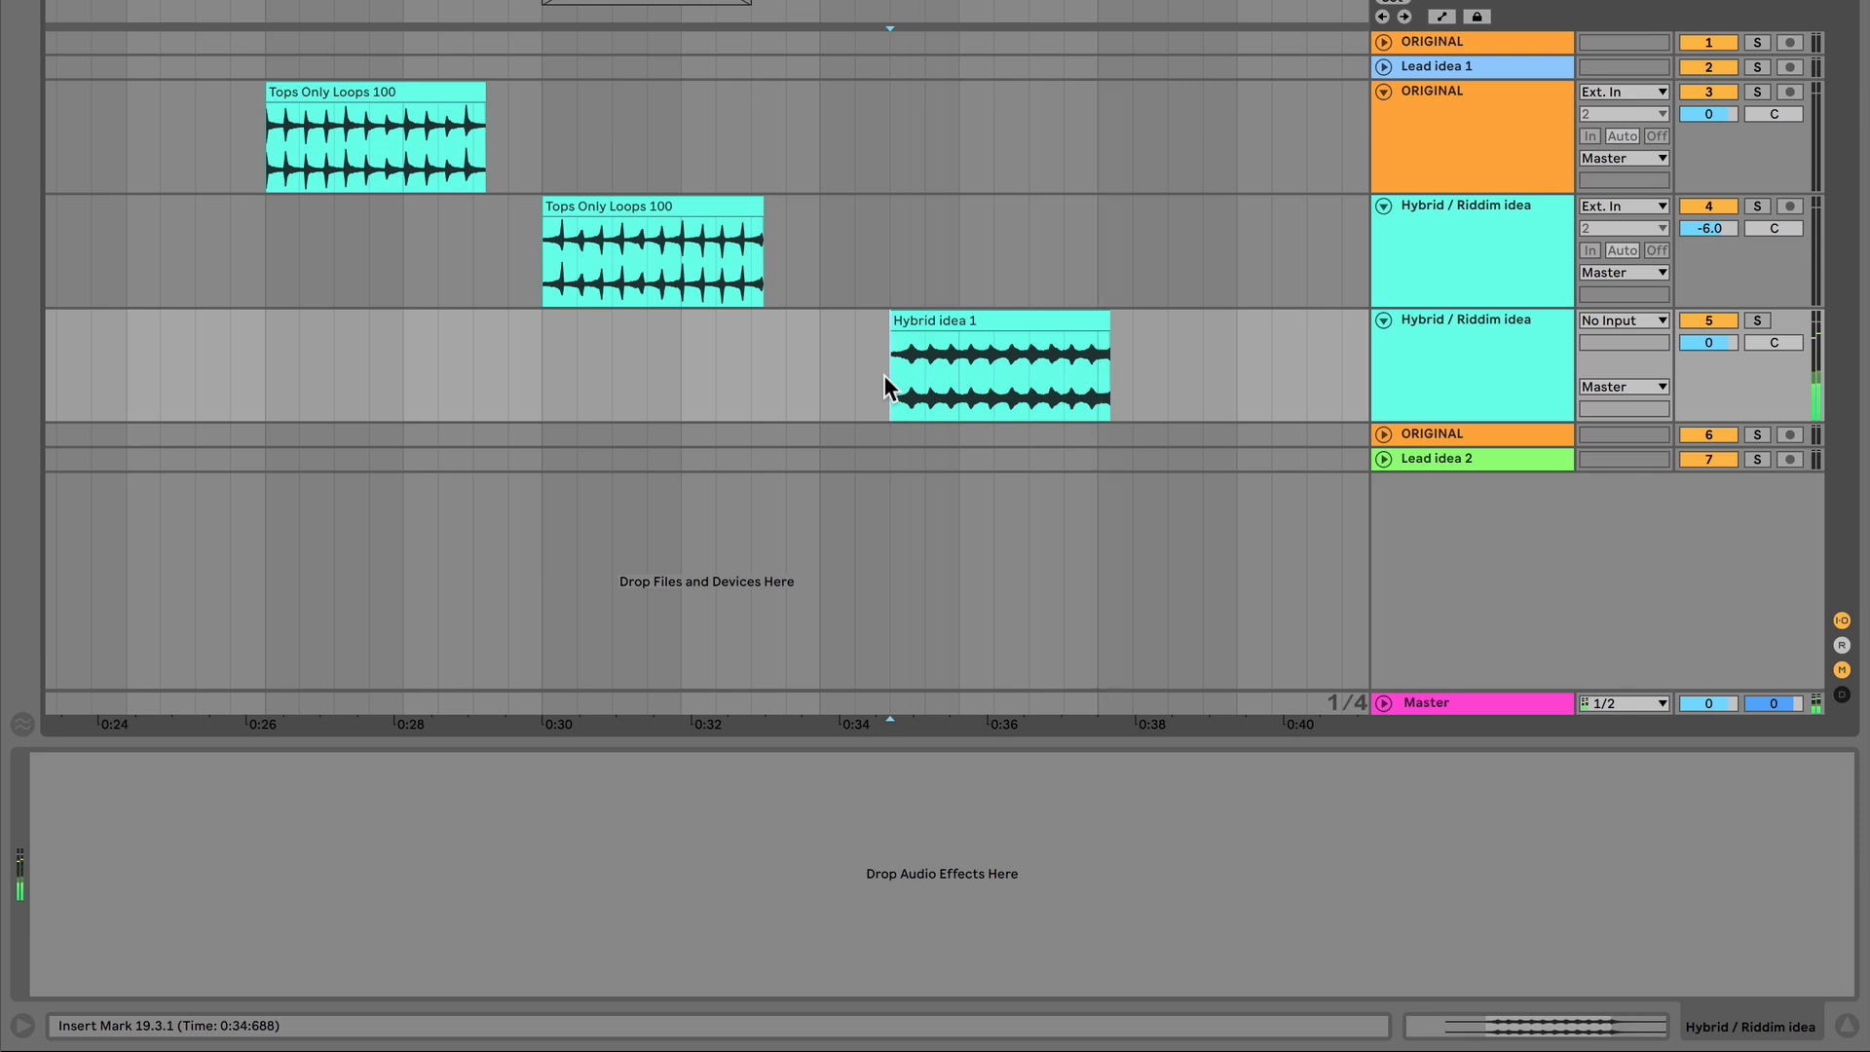
- Play back the Hybrid / Riddim loop, and compare the original loops with their Lead idea 1 and Lead idea 2 versions
{"action": "left_click", "coordinate": [536, 267]}
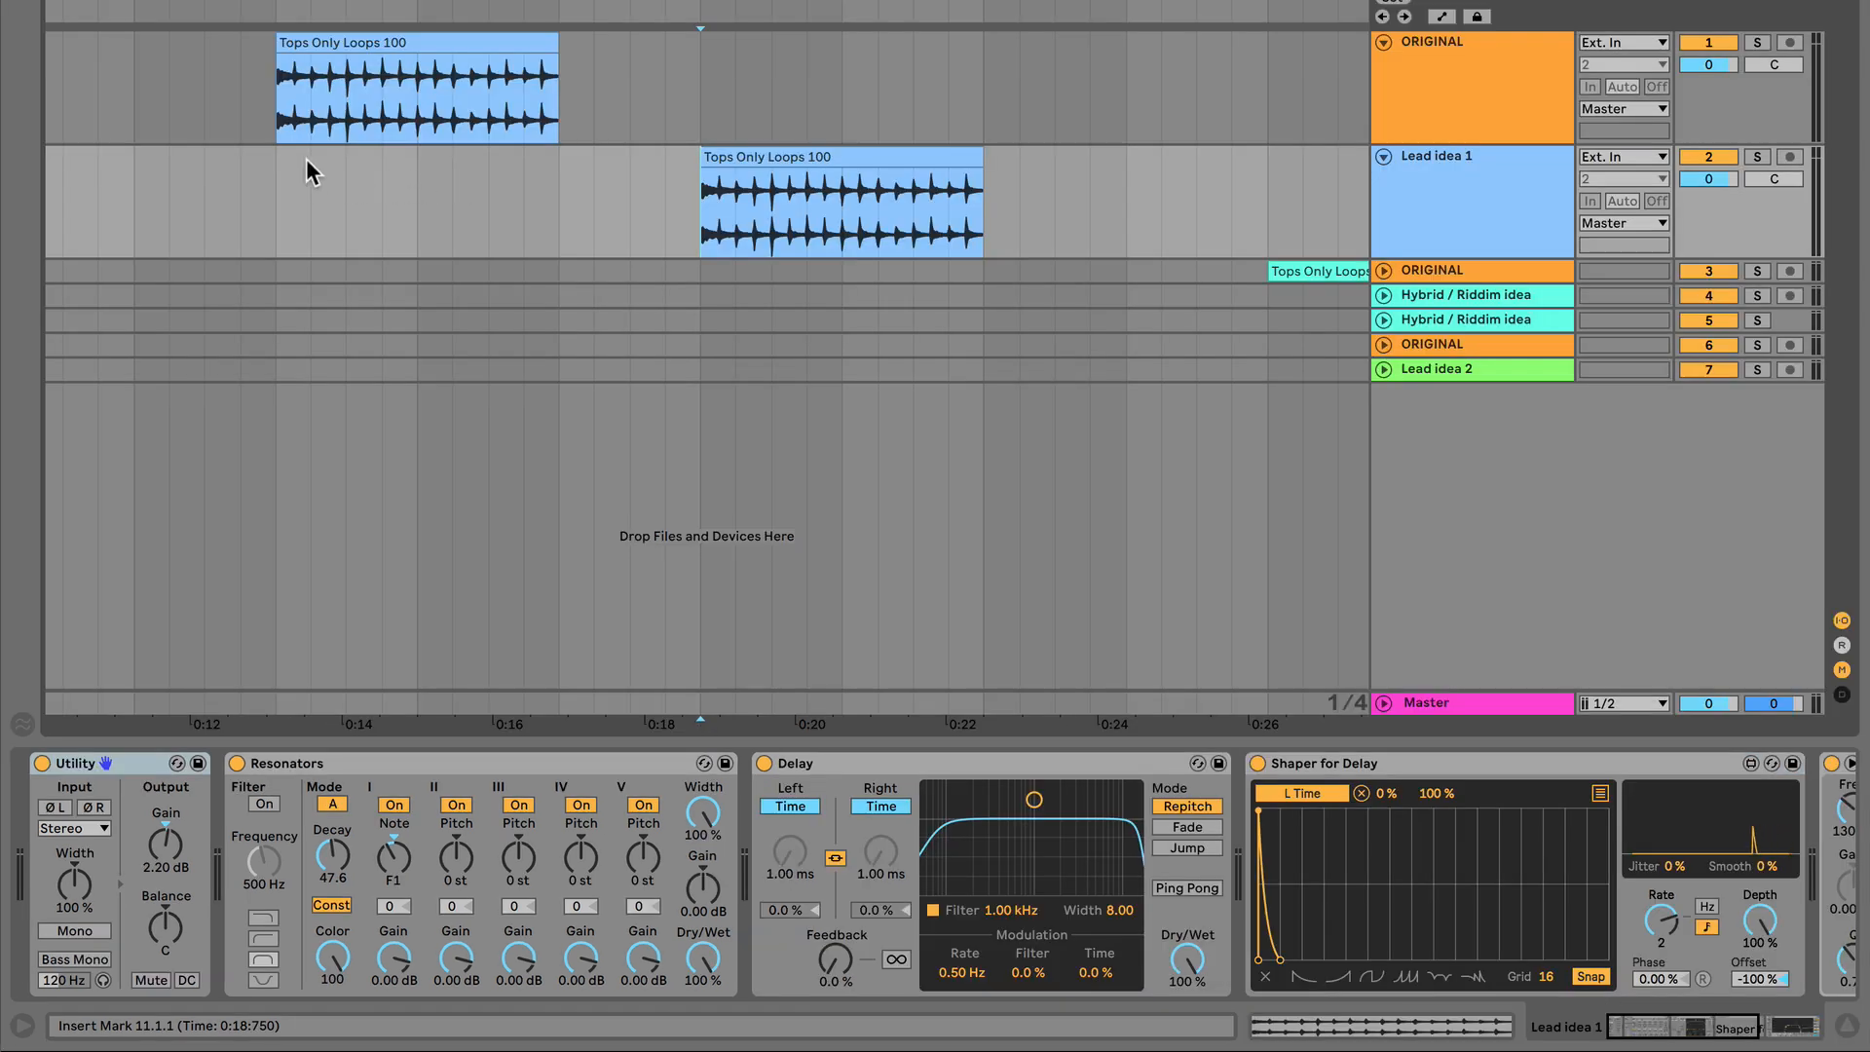
{"action": "left_click", "coordinate": [268, 122]}
{"action": "key", "text": "space"}
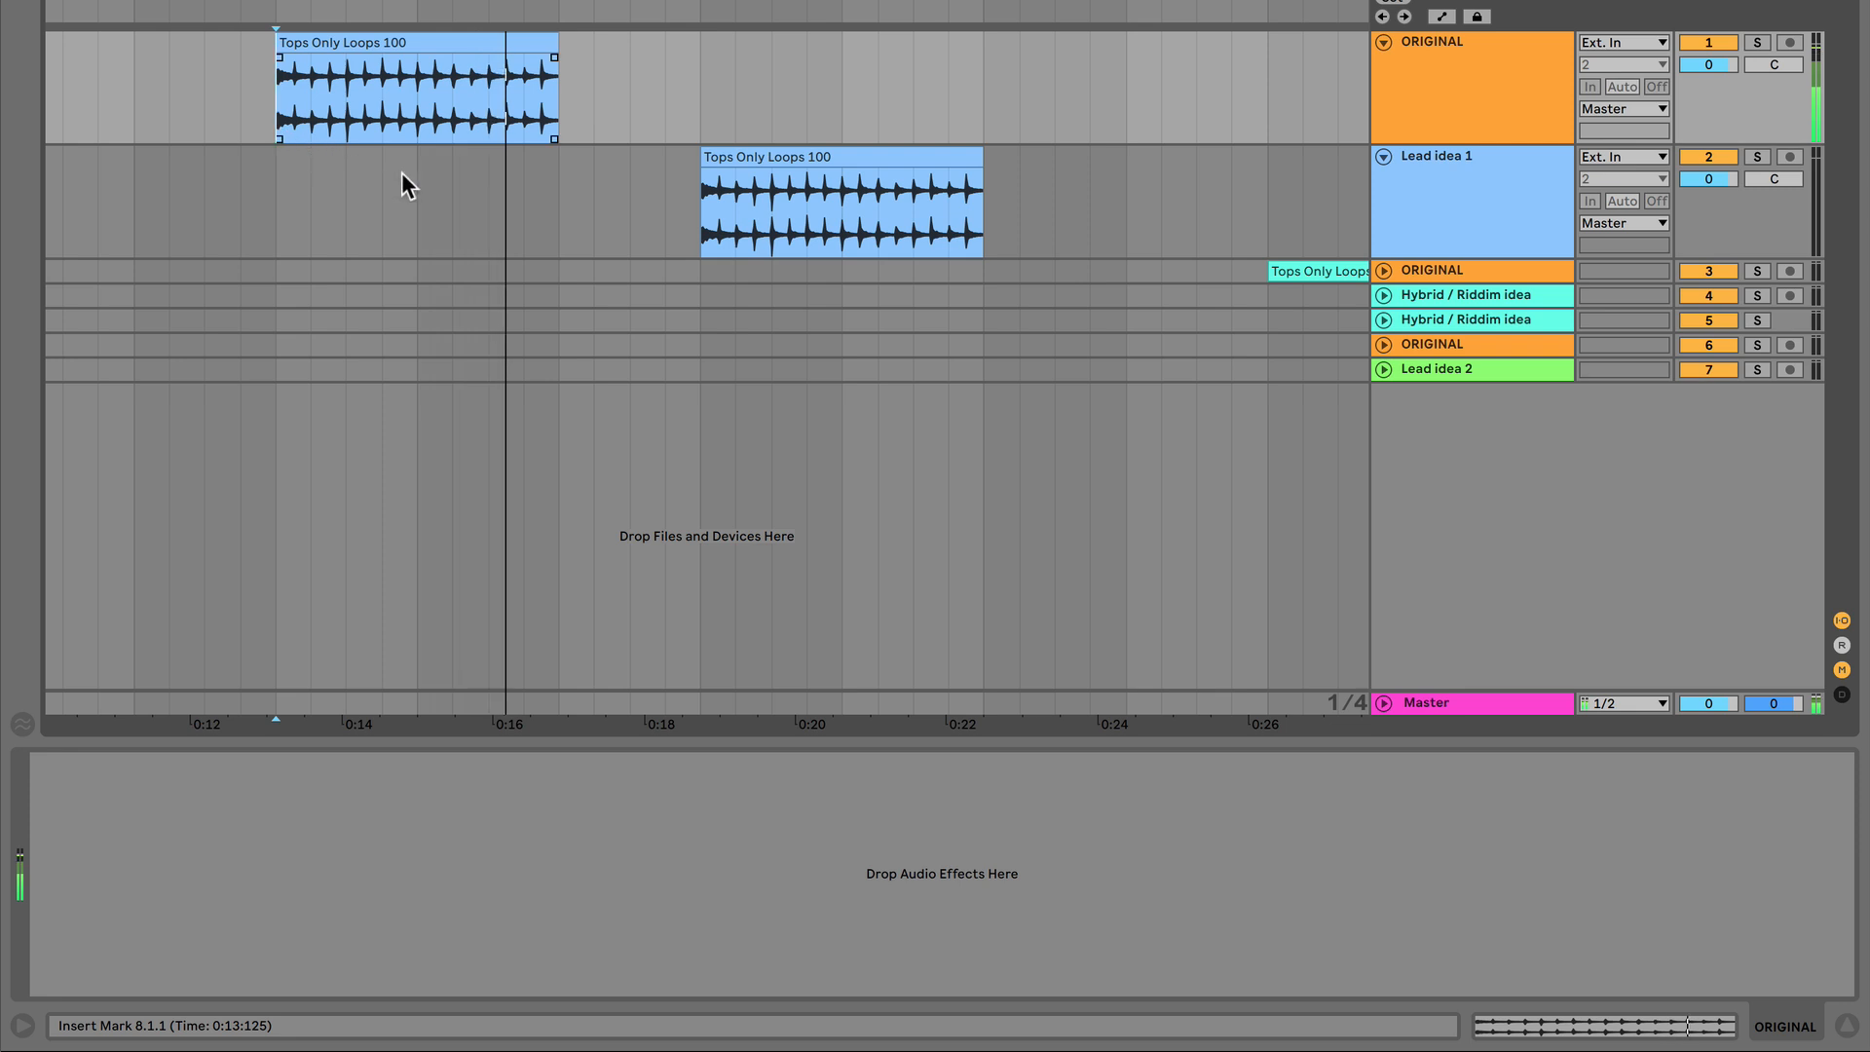
{"action": "left_click", "coordinate": [751, 156]}
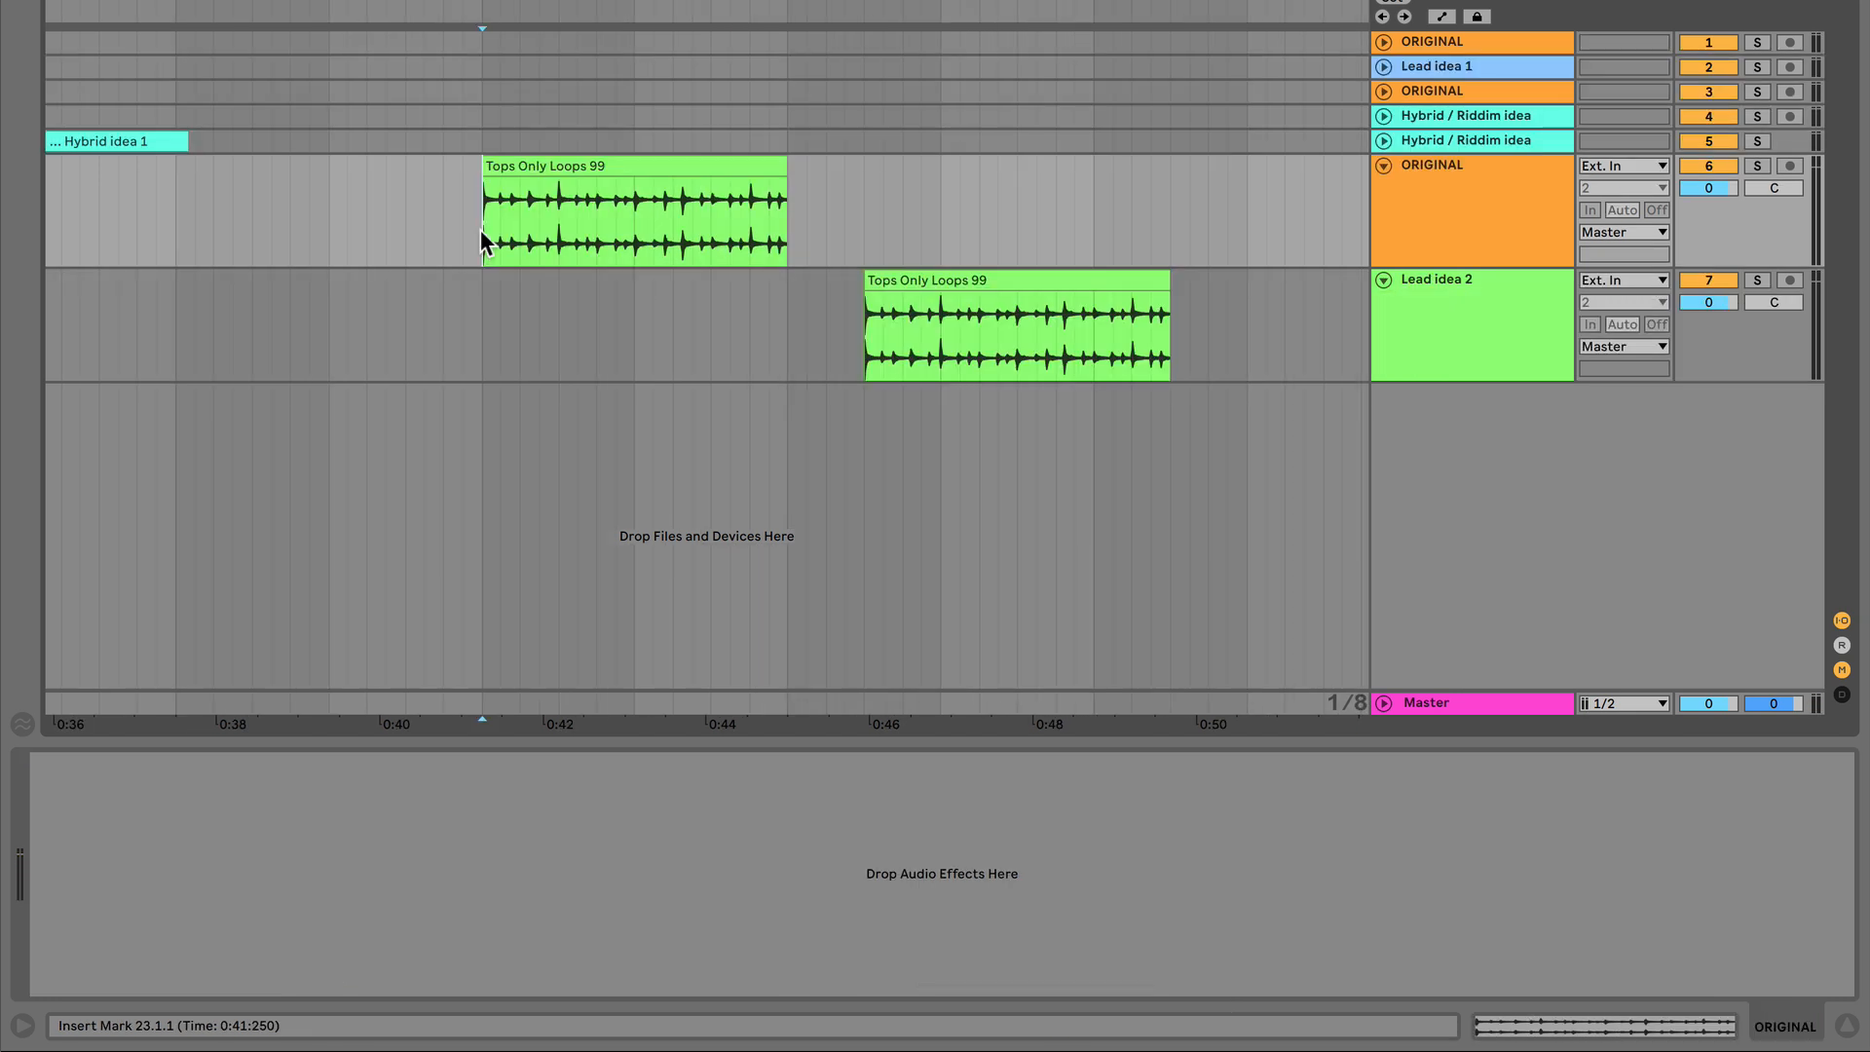
{"action": "key", "text": "space"}
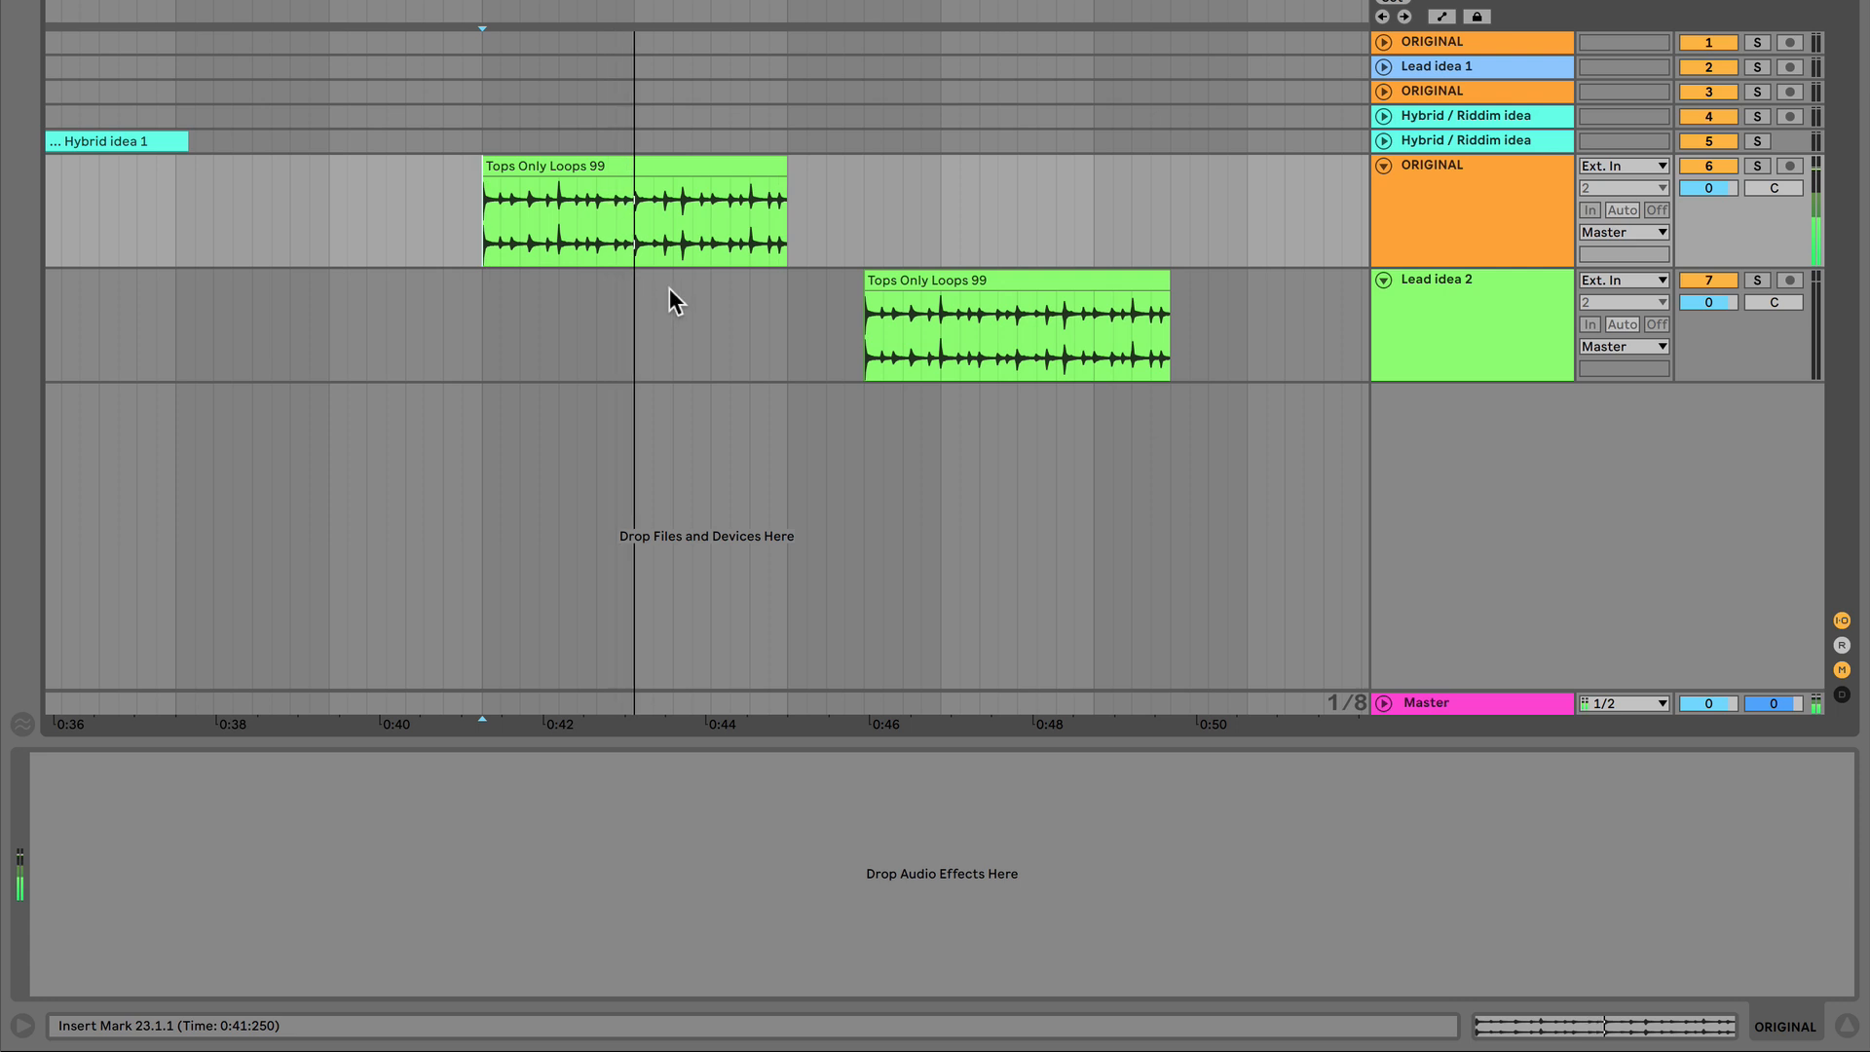
{"action": "left_click", "coordinate": [844, 338]}
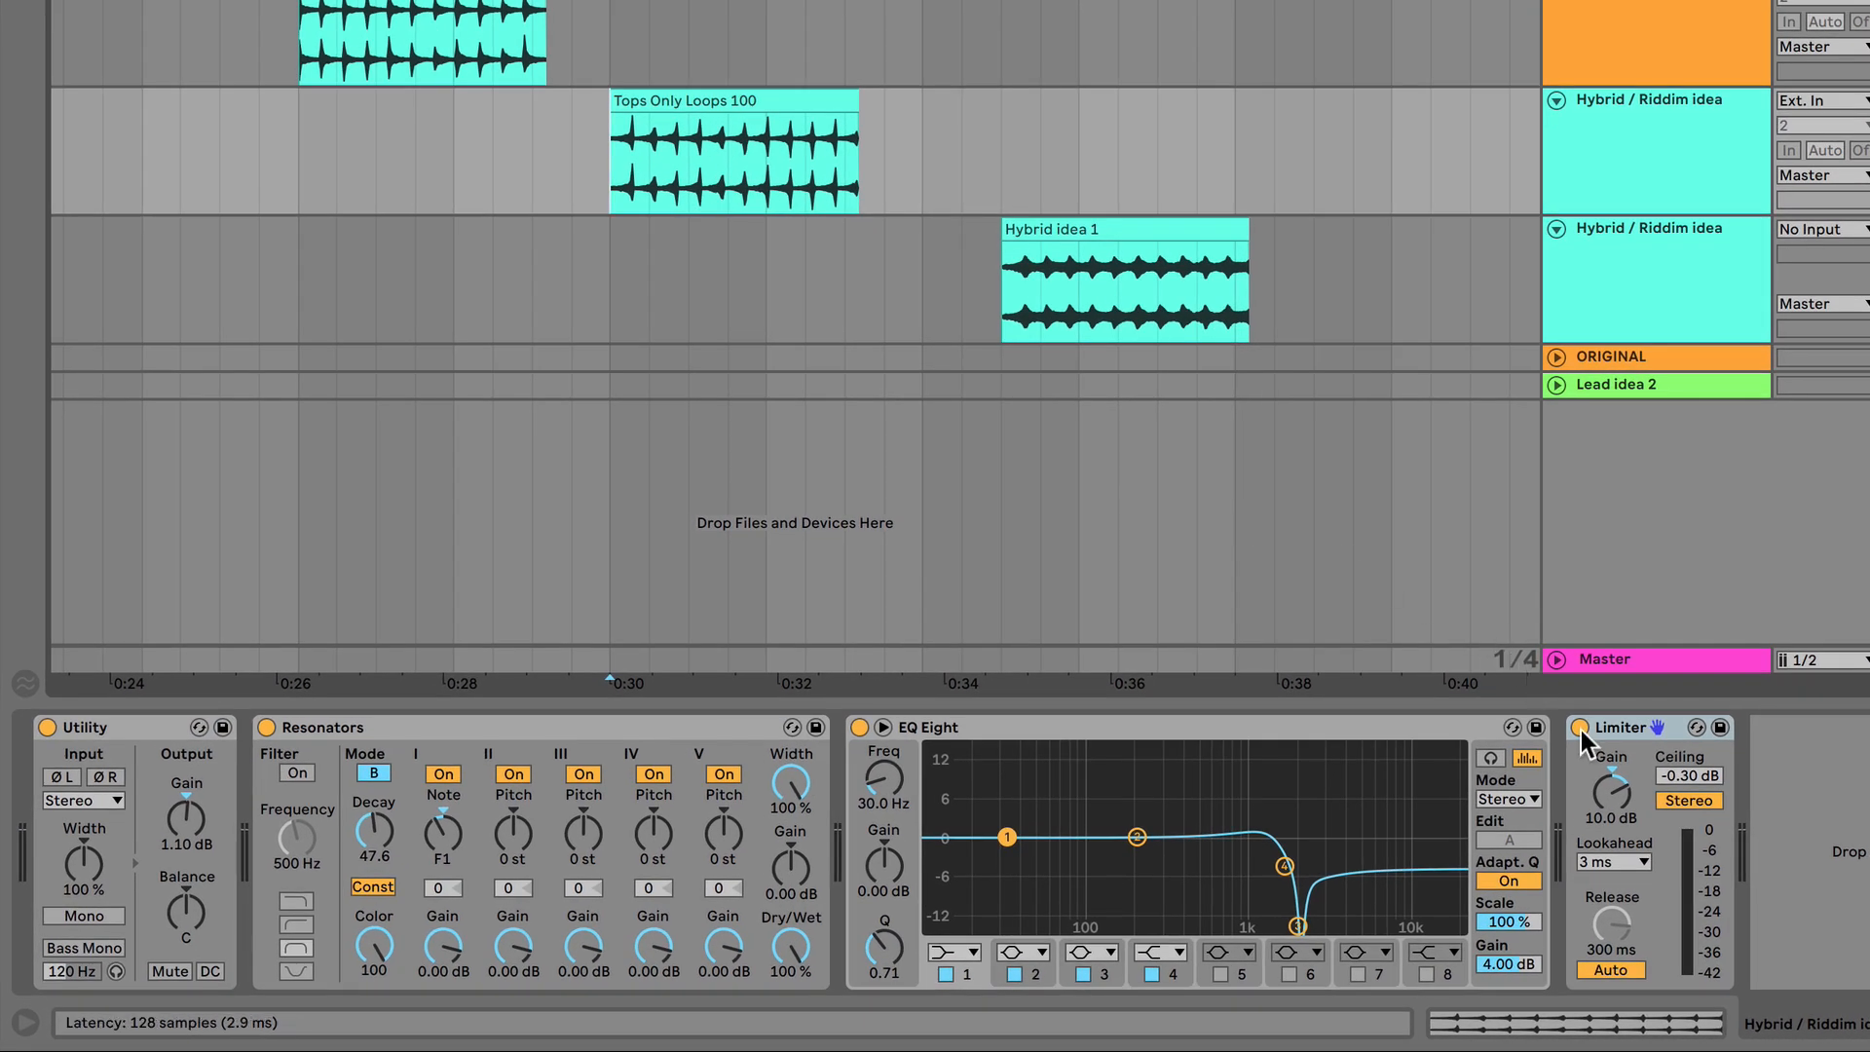
- Bypass the Limiter, EQ Eight and Resonators on the Hybrid / Riddim idea track, leaving only Utility active
{"action": "left_click", "coordinate": [1580, 727]}
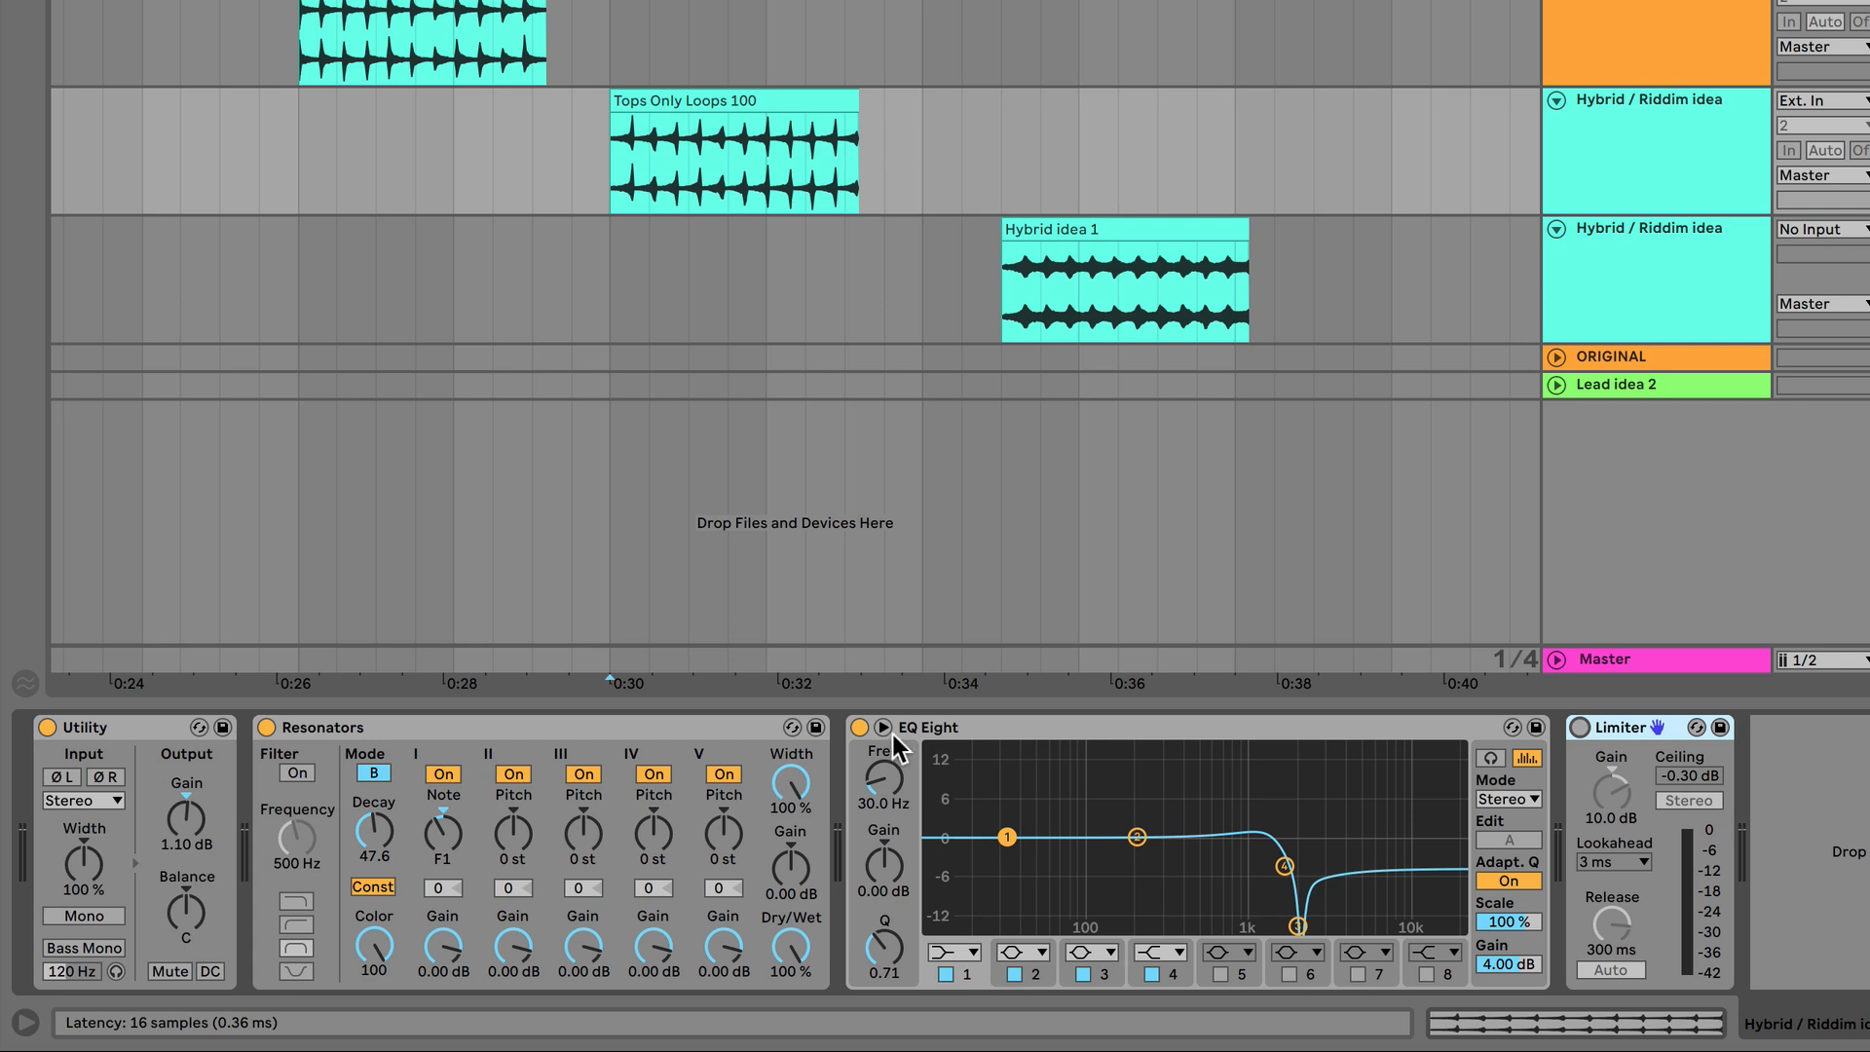
{"action": "left_click", "coordinate": [859, 728]}
{"action": "left_click", "coordinate": [266, 727]}
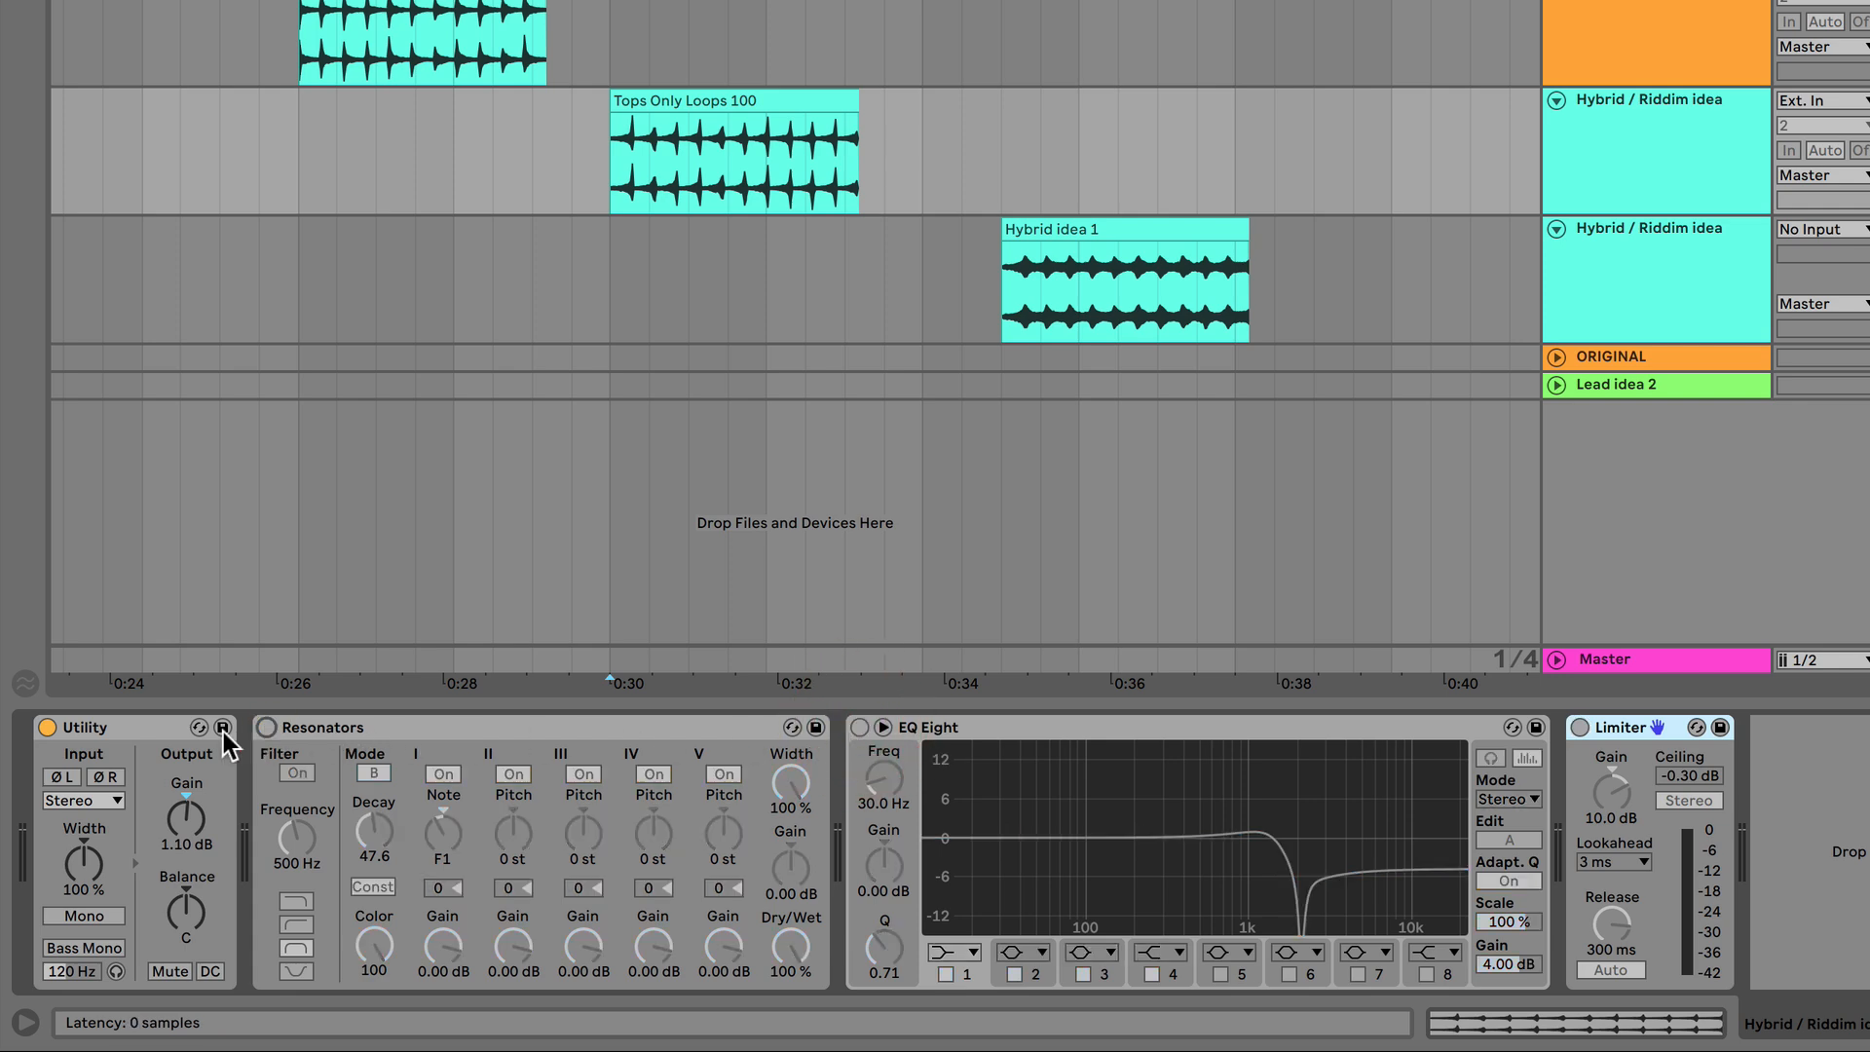
- Compare the Hybrid / Riddim track's Tops Only Loops 100 sample played forwards and reversed, keep it reversed, and return to its device chain
{"action": "left_click", "coordinate": [1451, 1018]}
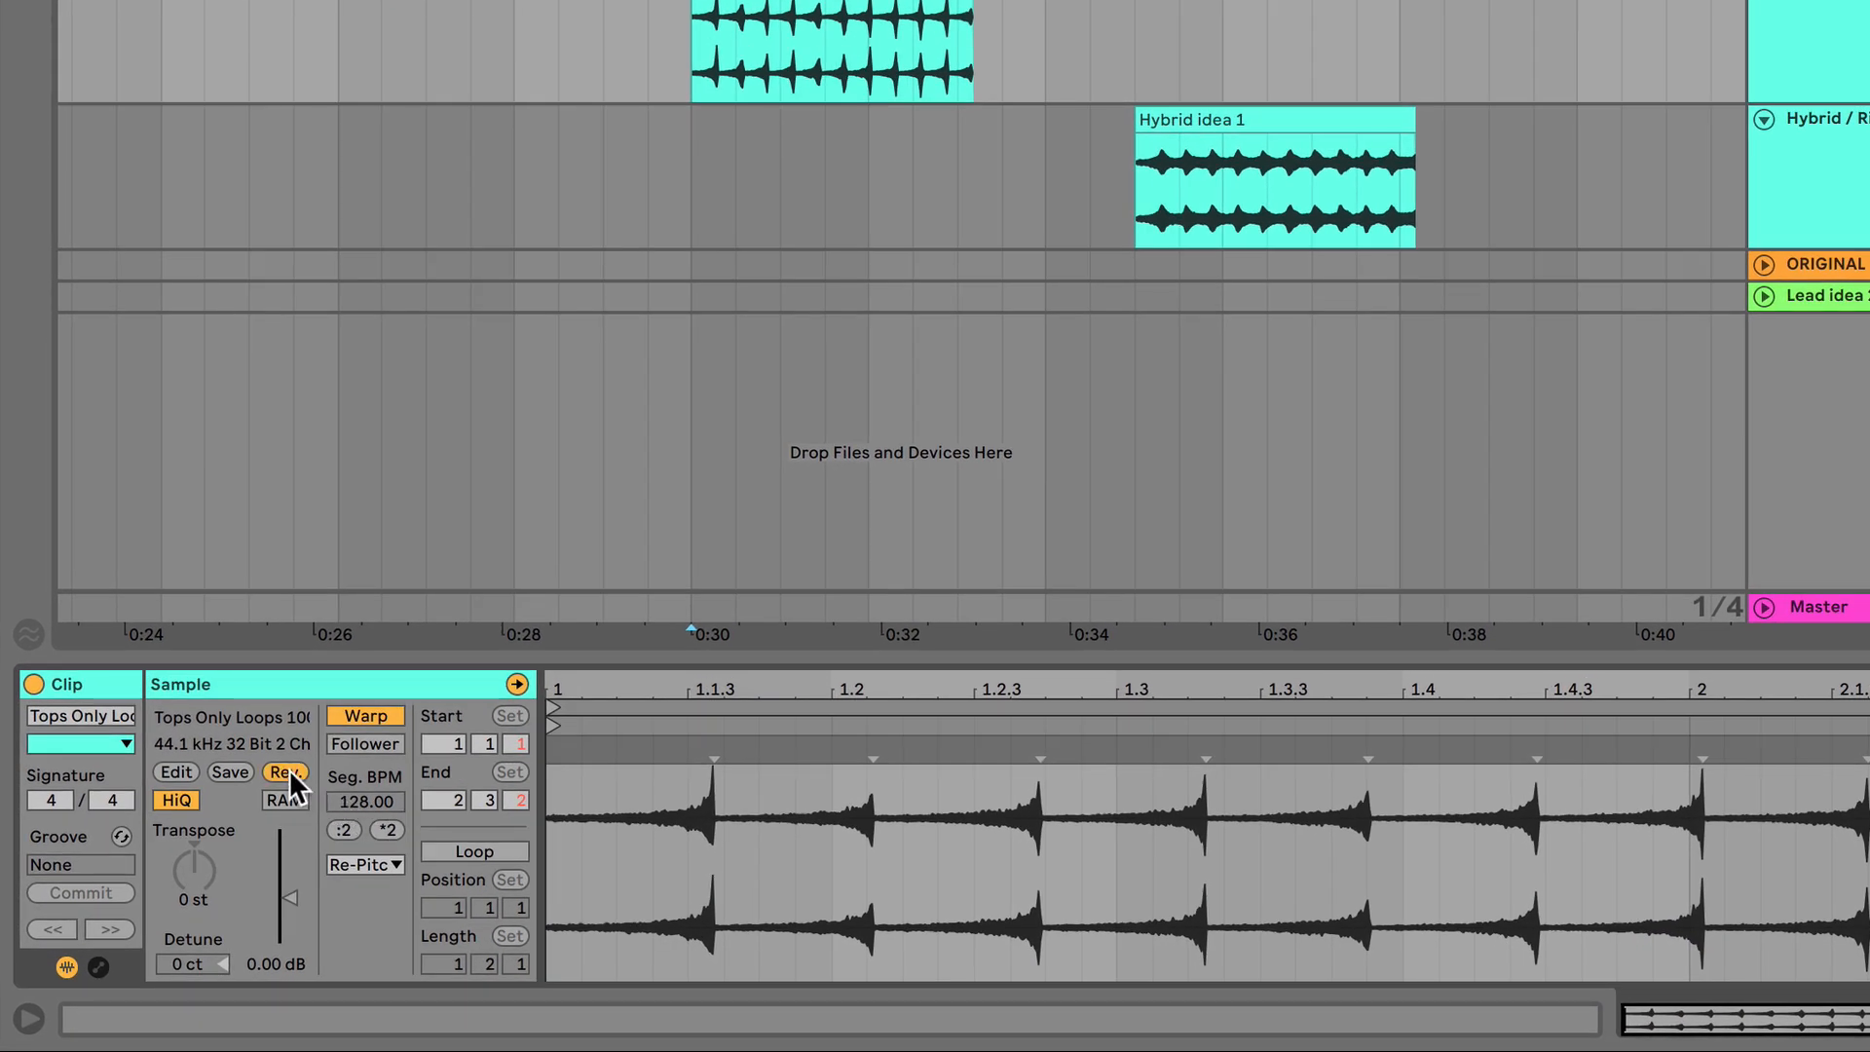
{"action": "left_click", "coordinate": [286, 771]}
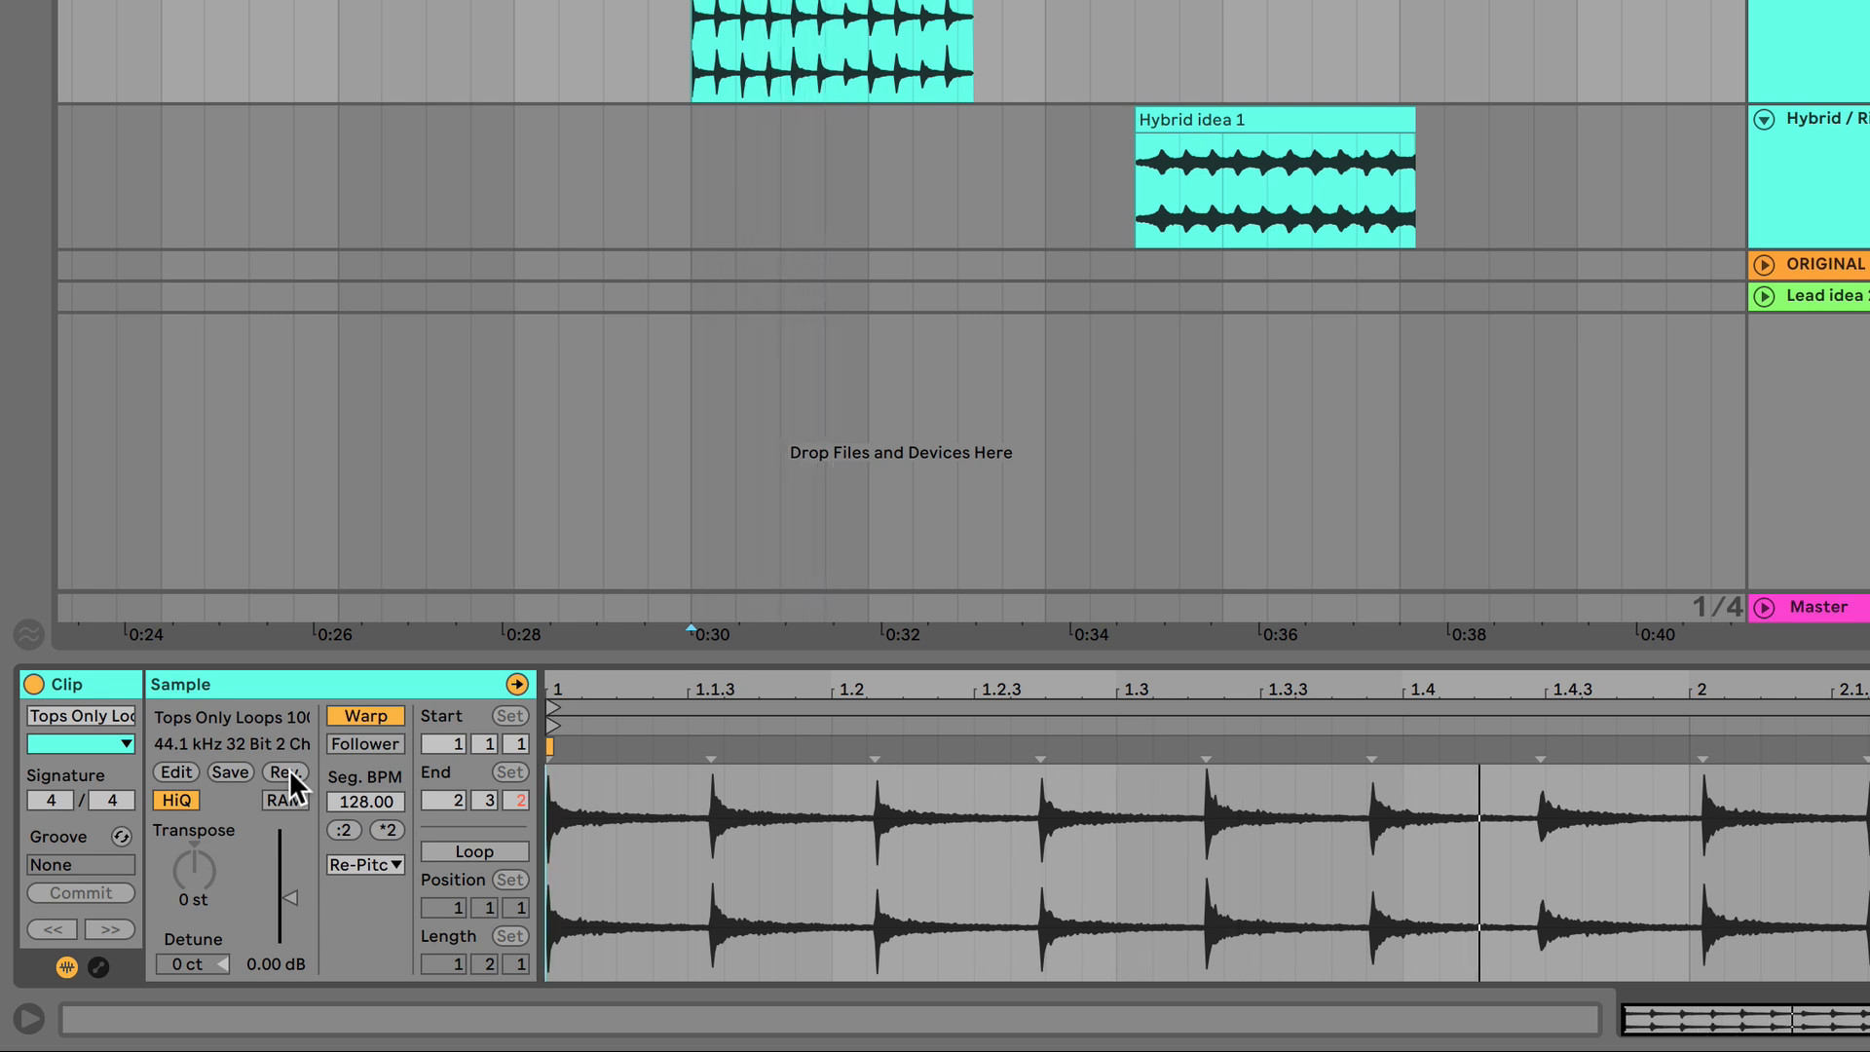
{"action": "left_click", "coordinate": [286, 771]}
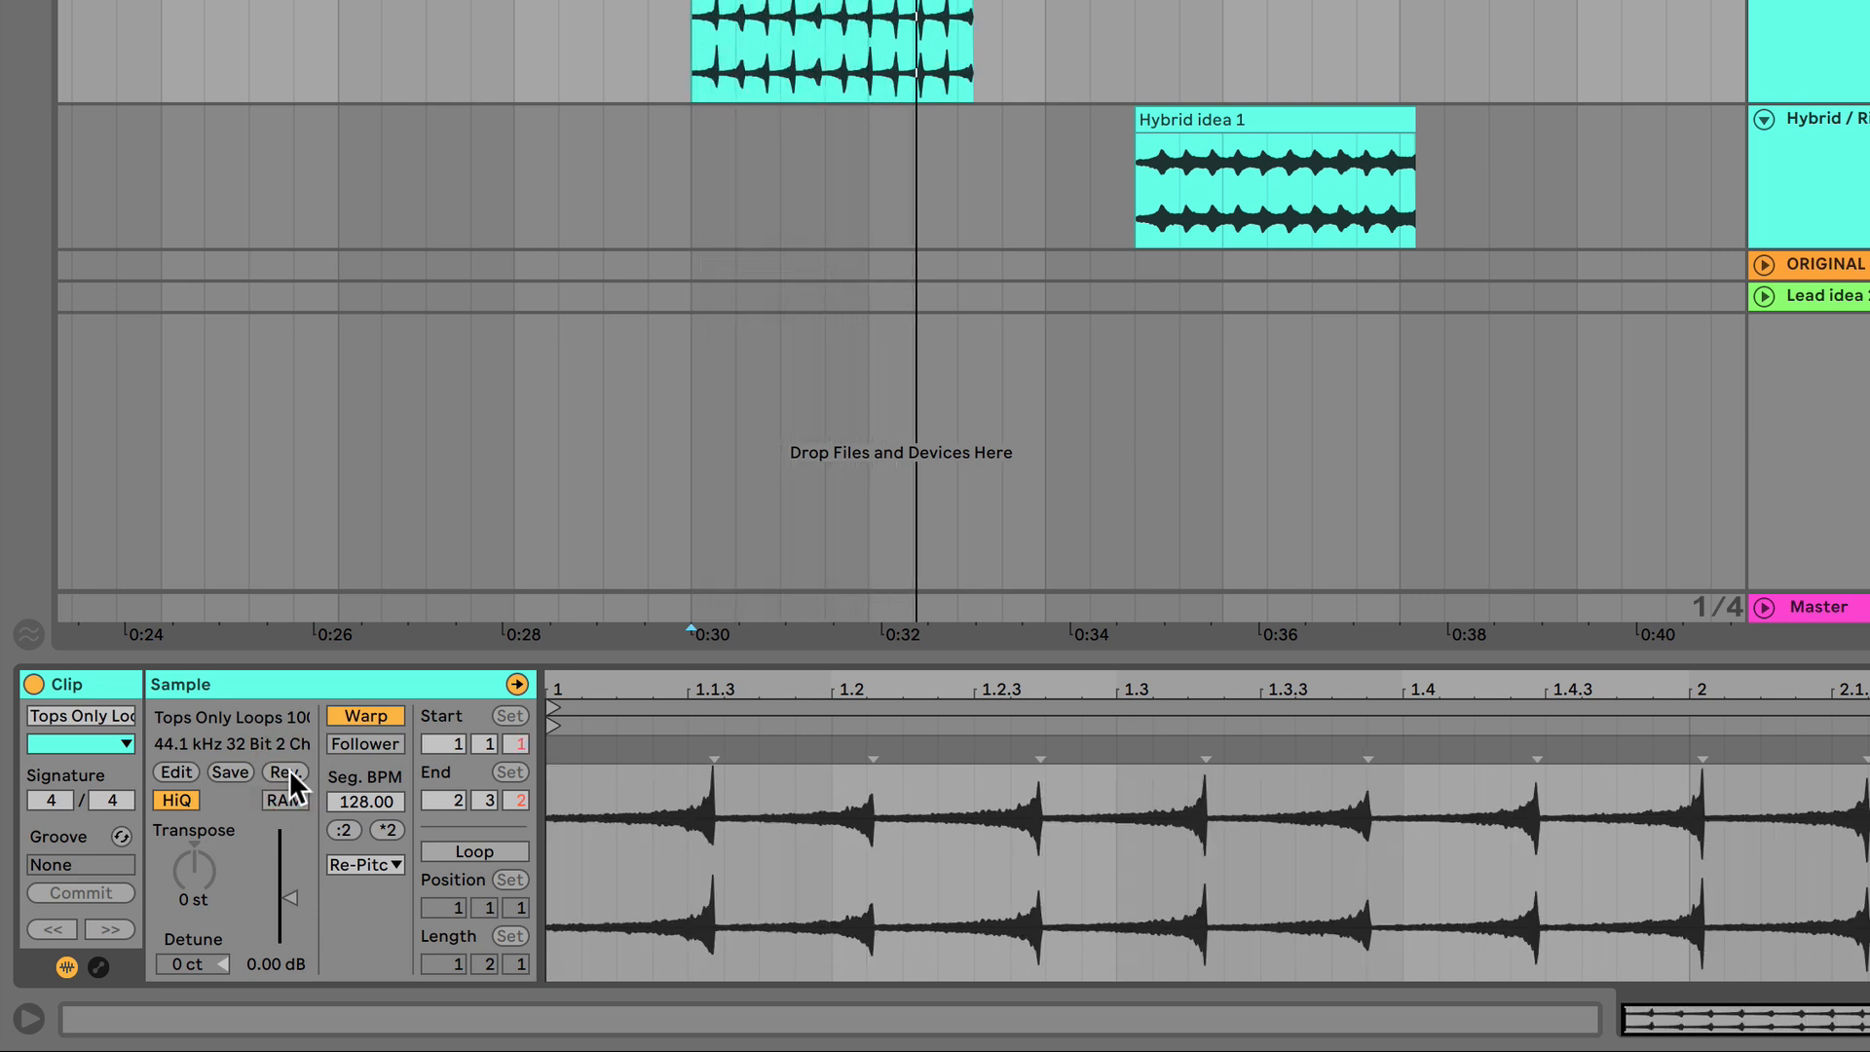
{"action": "key", "text": "space"}
{"action": "key", "text": "shift+Tab"}
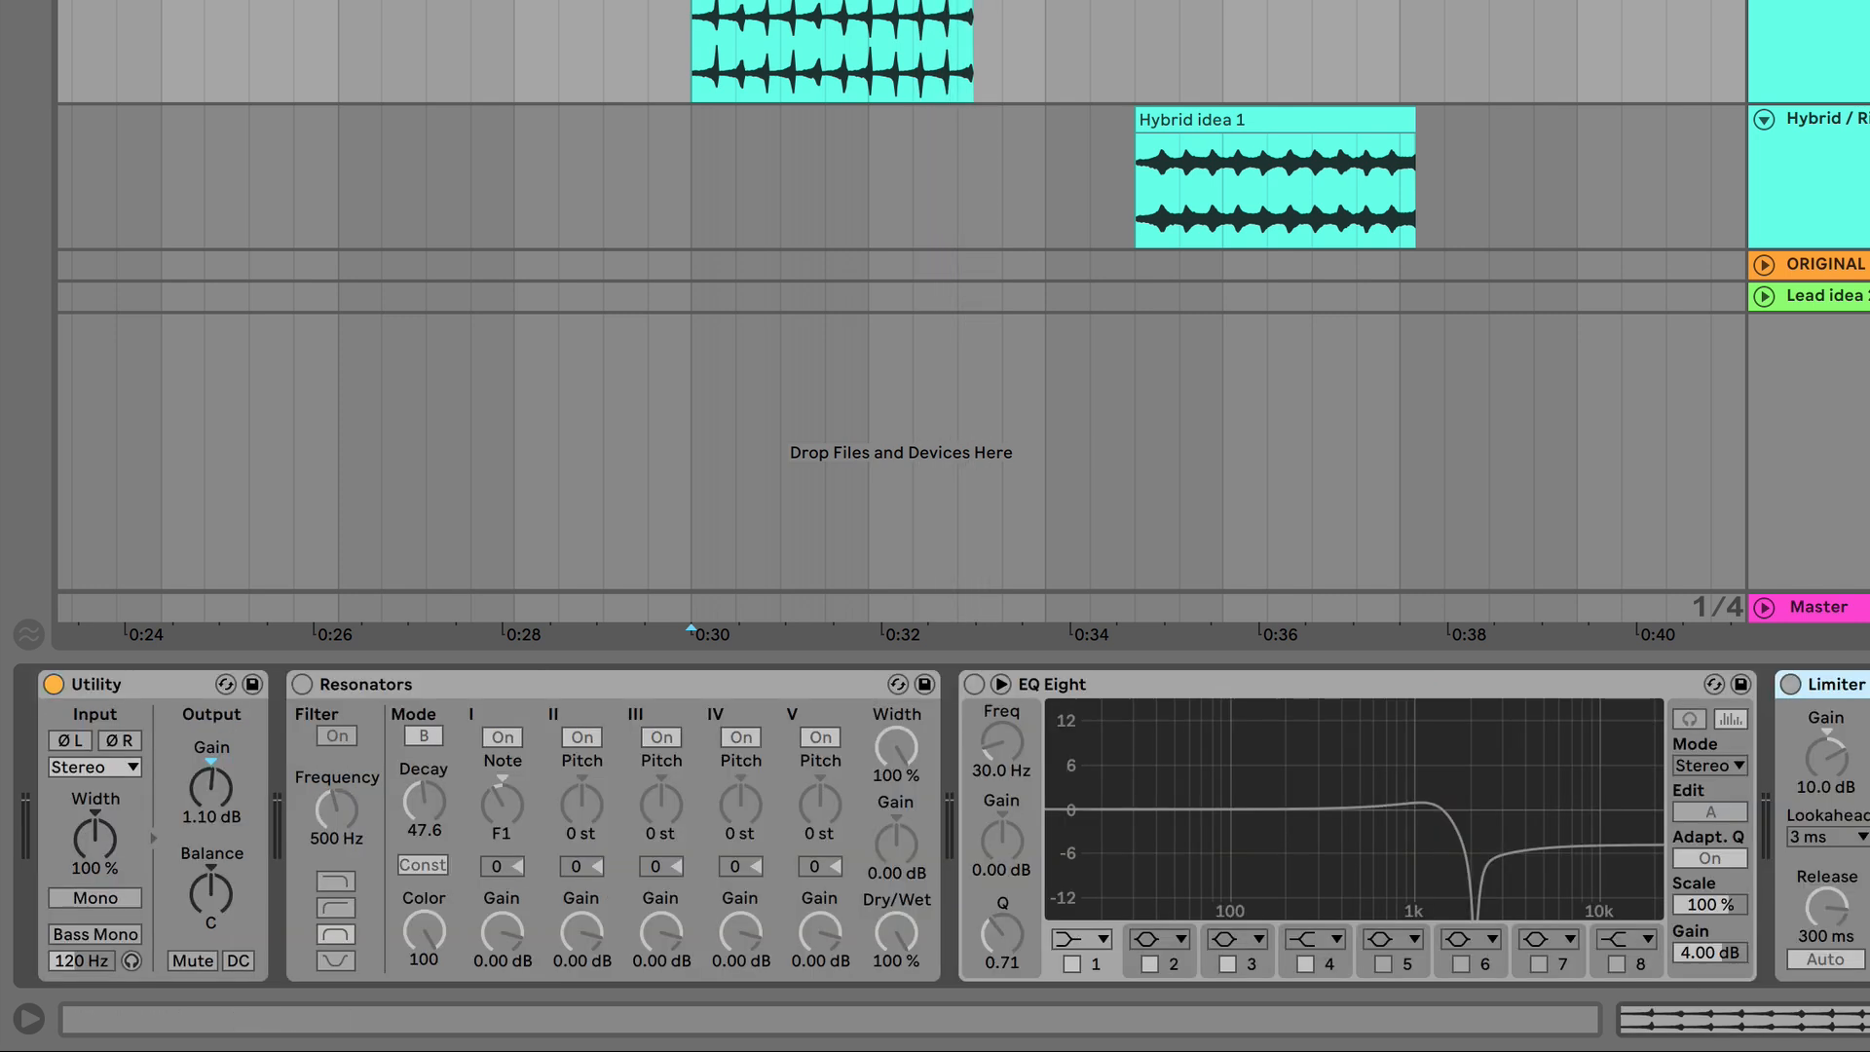
- Re-enable Resonators on the Hybrid / Riddim idea track and audition the loop with its filter on and off, leaving the filter off
{"action": "left_click", "coordinate": [304, 684]}
{"action": "key", "text": "space"}
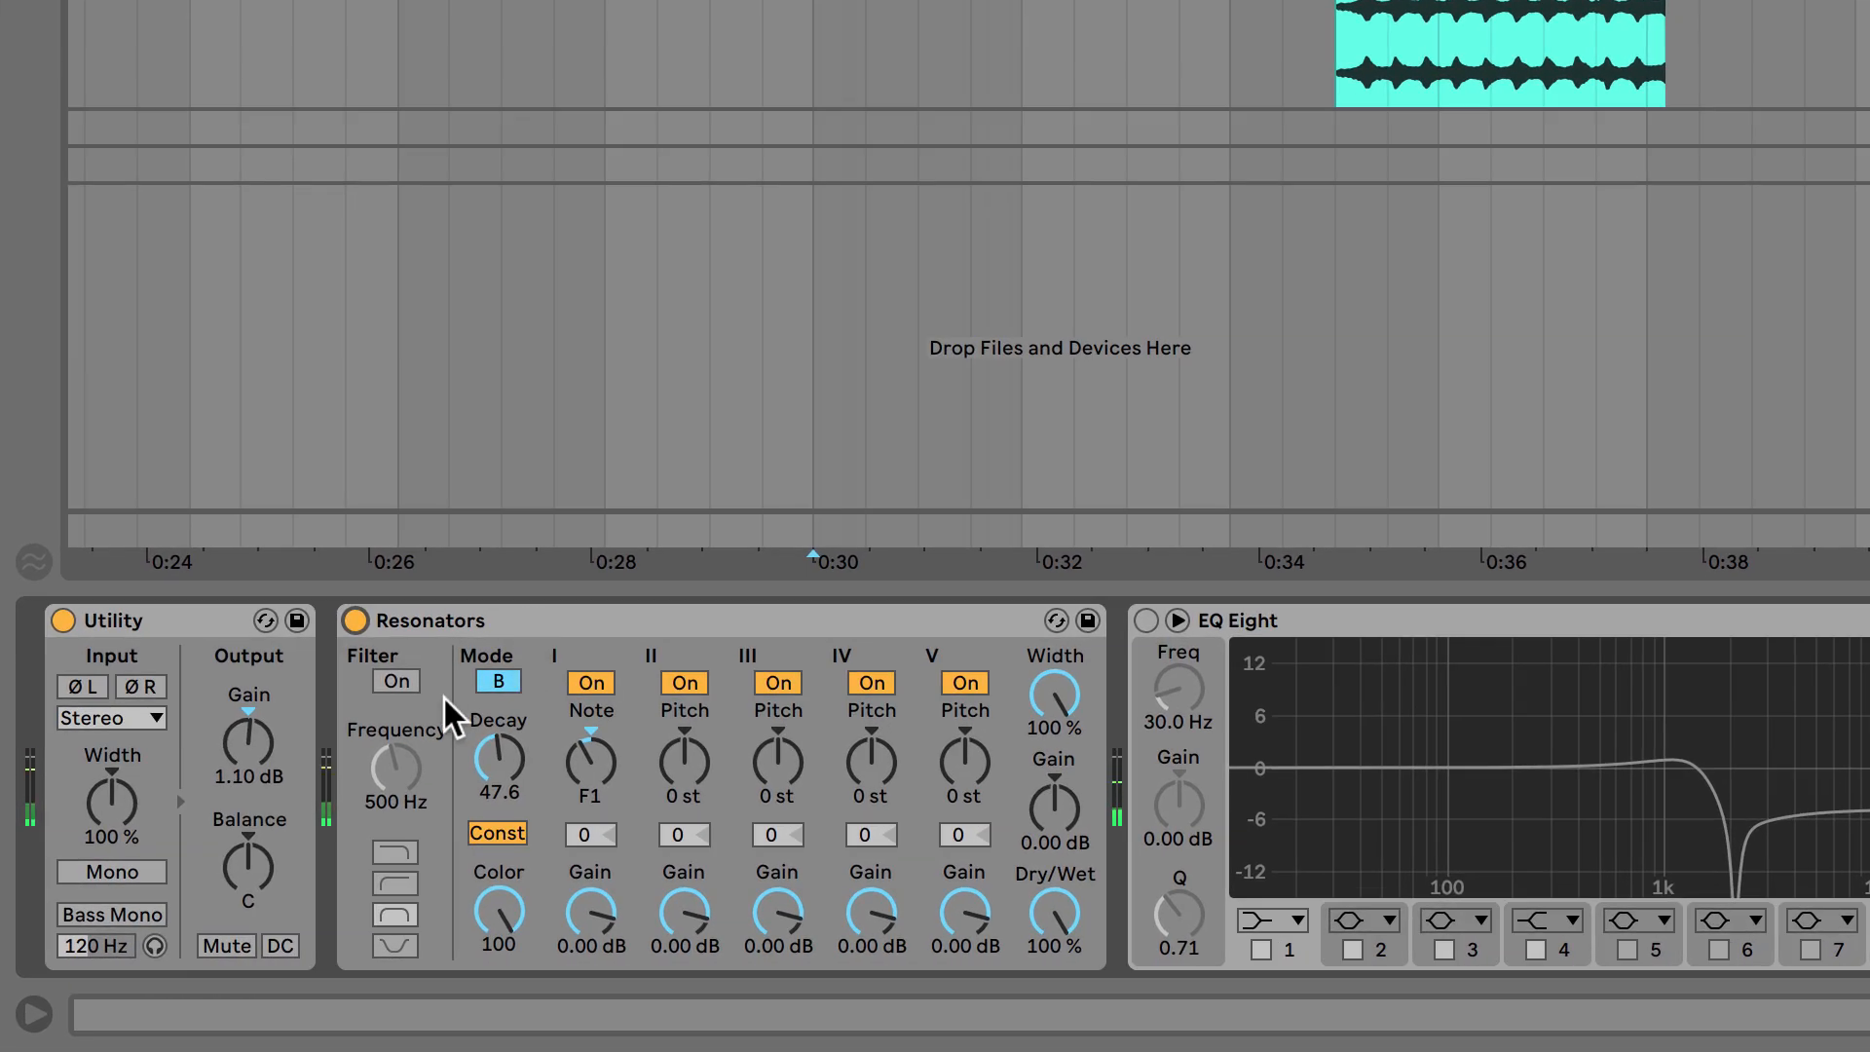
{"action": "left_click", "coordinate": [417, 683]}
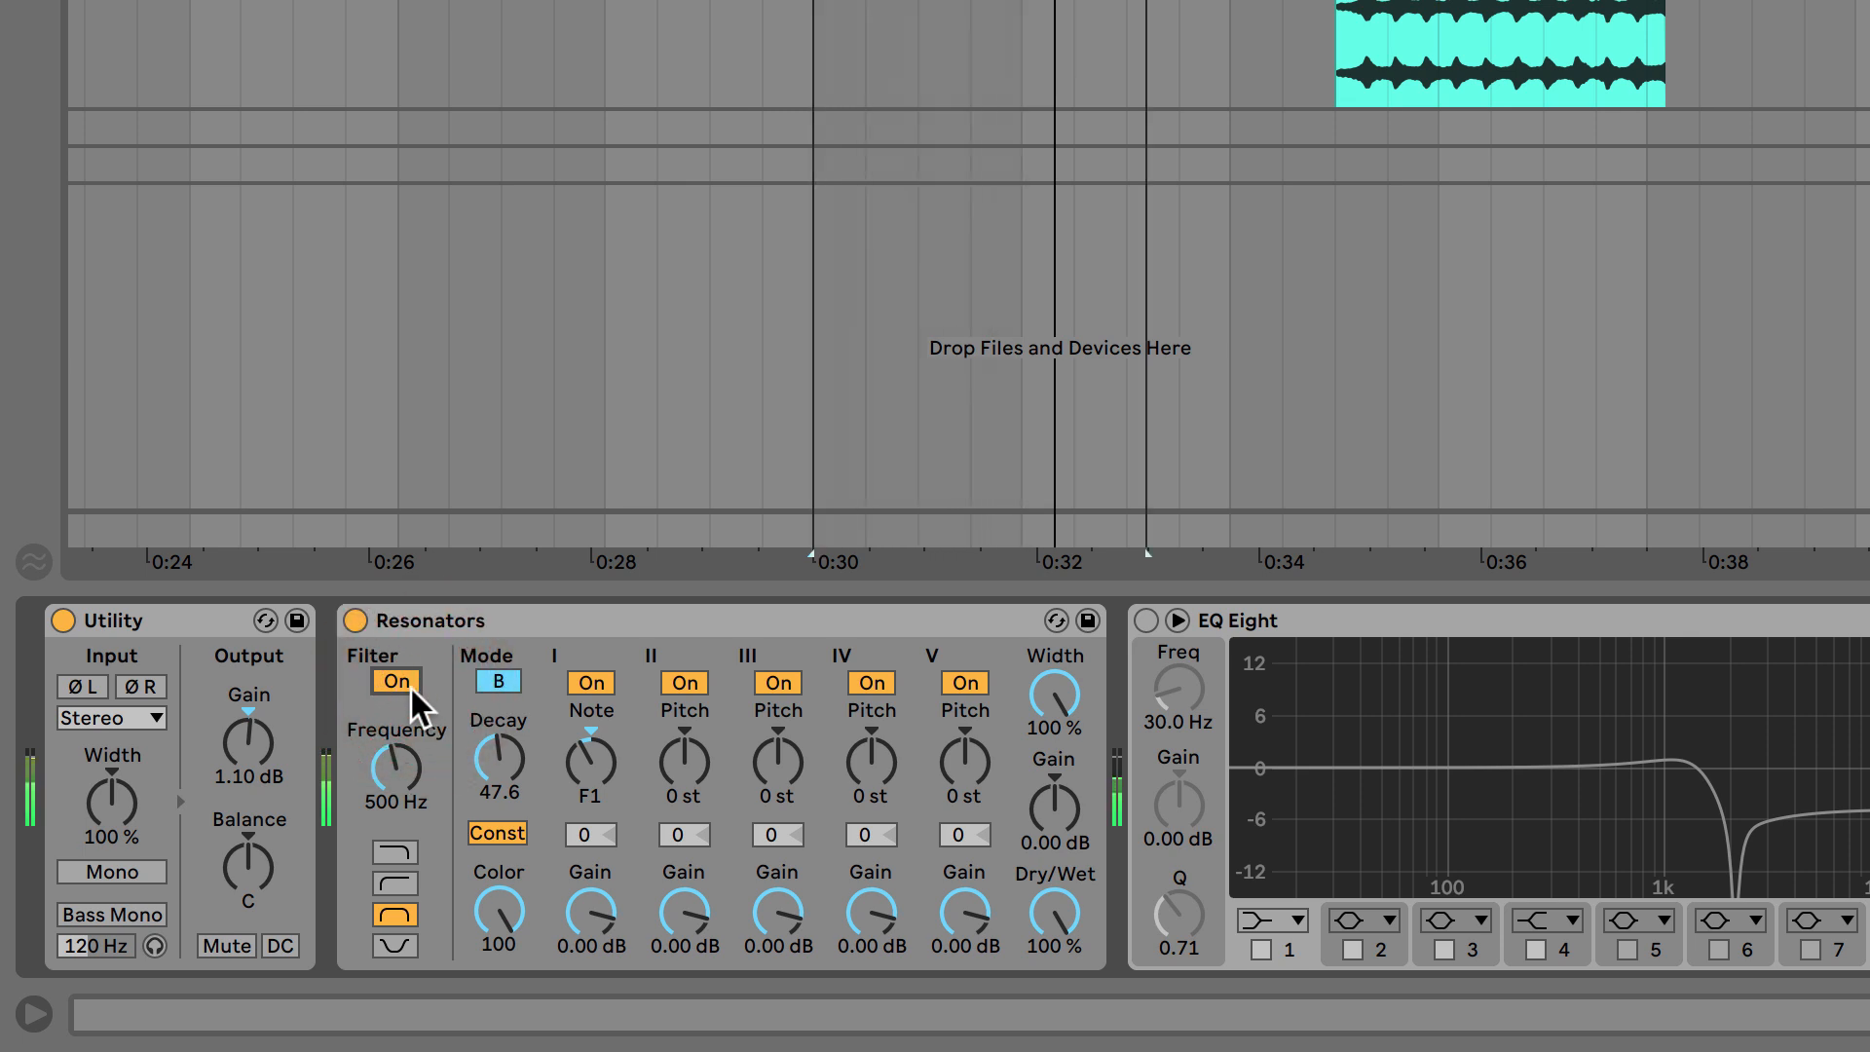
{"action": "left_click", "coordinate": [411, 686]}
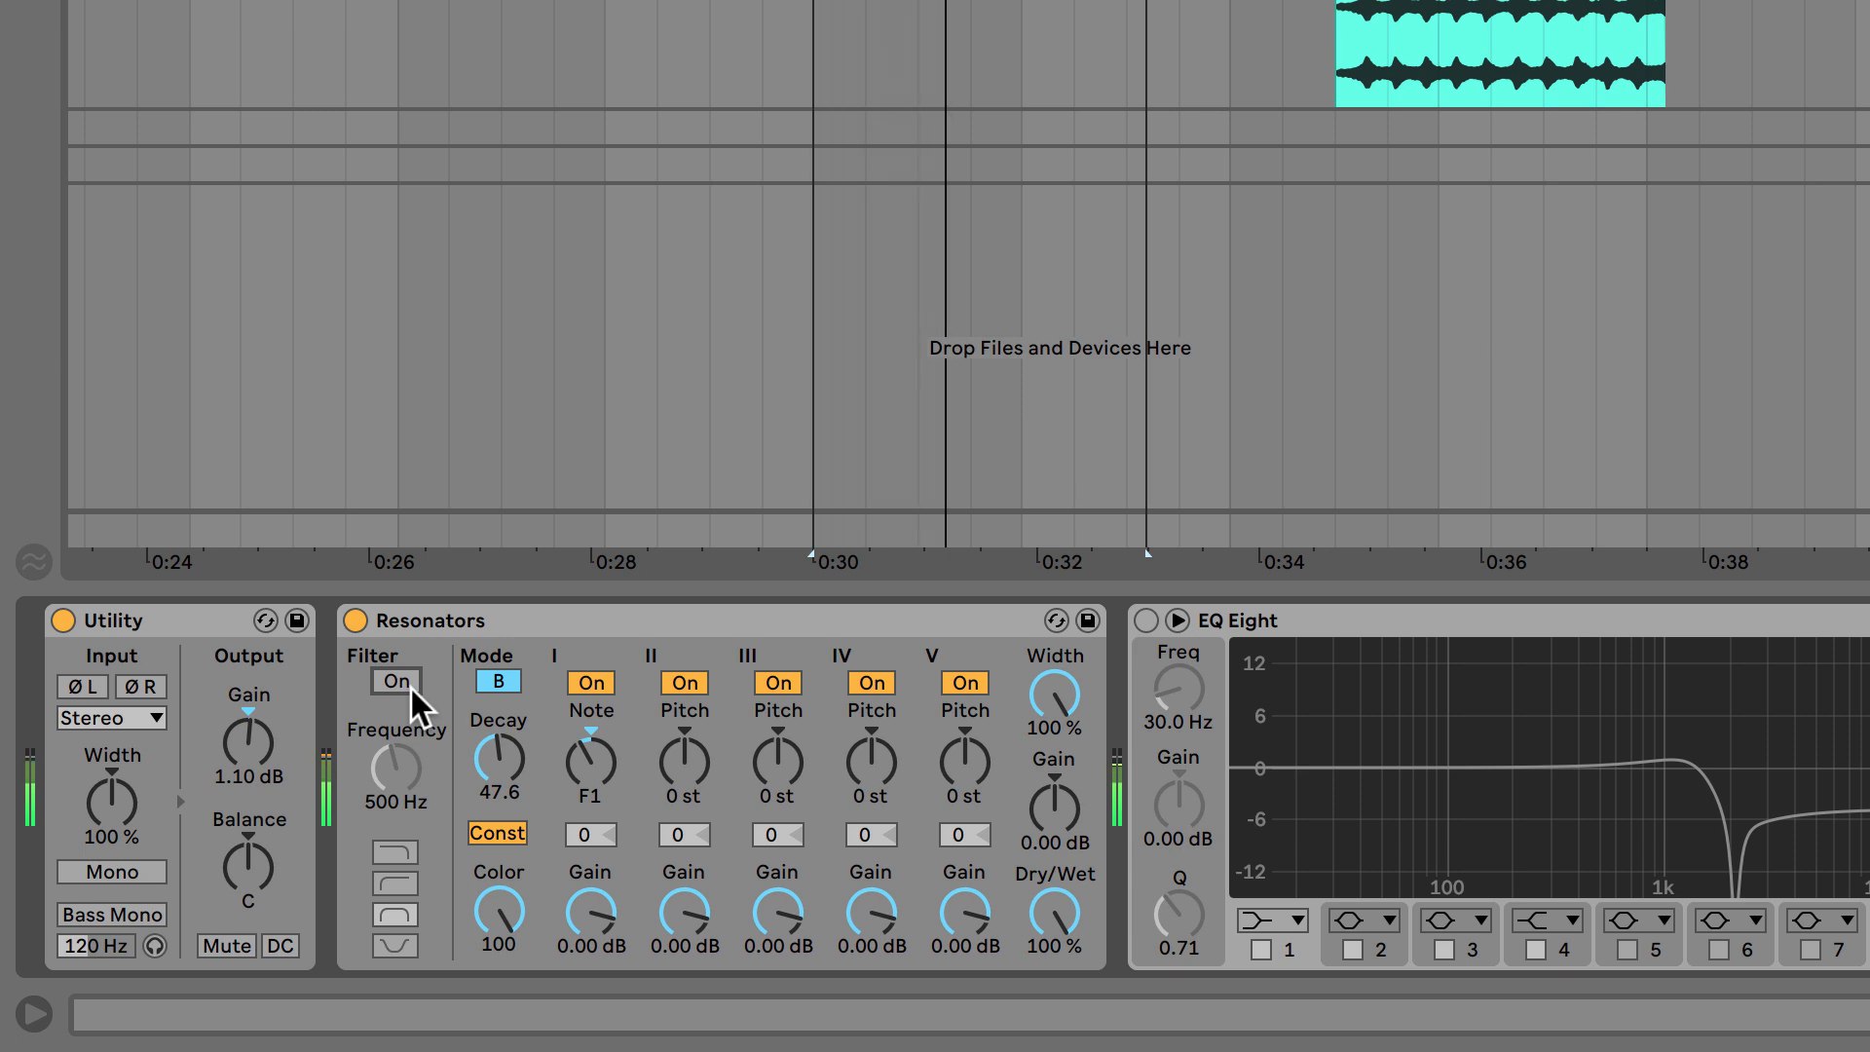
{"action": "key", "text": "space"}
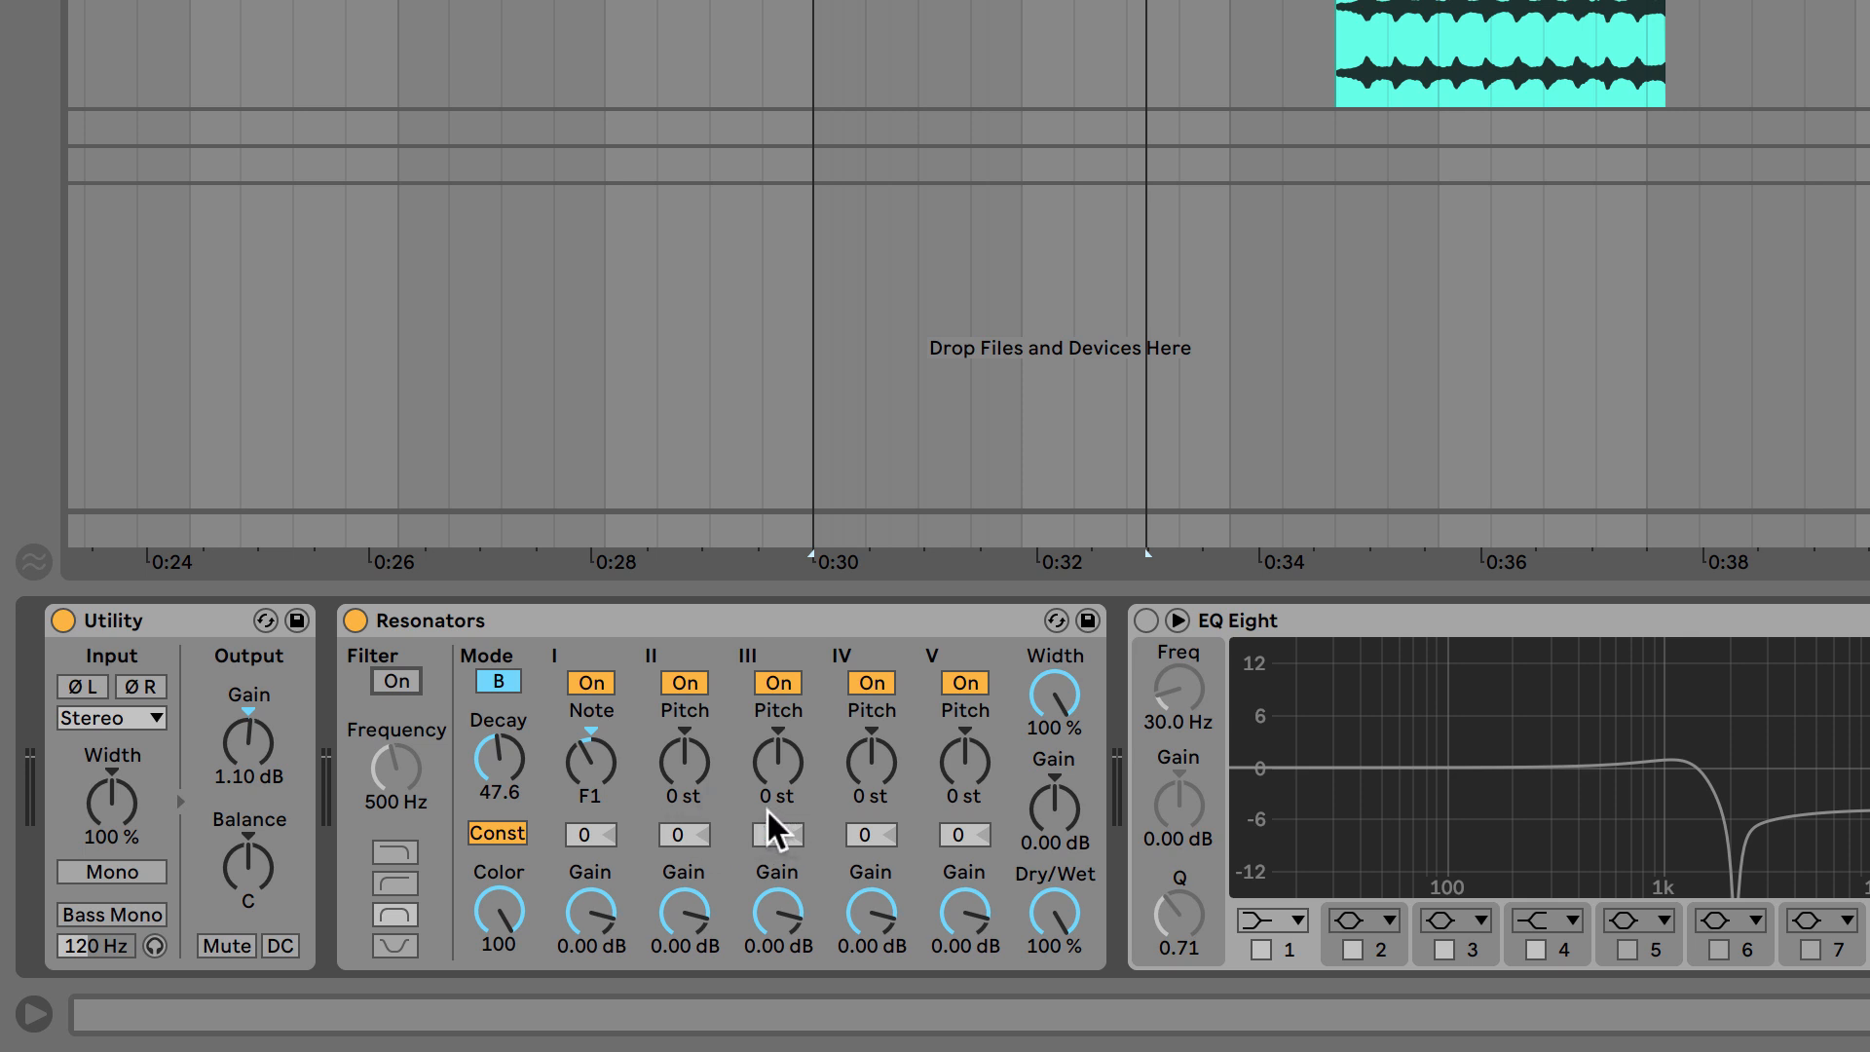
- Try raising the Resonators' first note by four steps and its Decay while auditioning the loop
{"action": "key", "text": "space"}
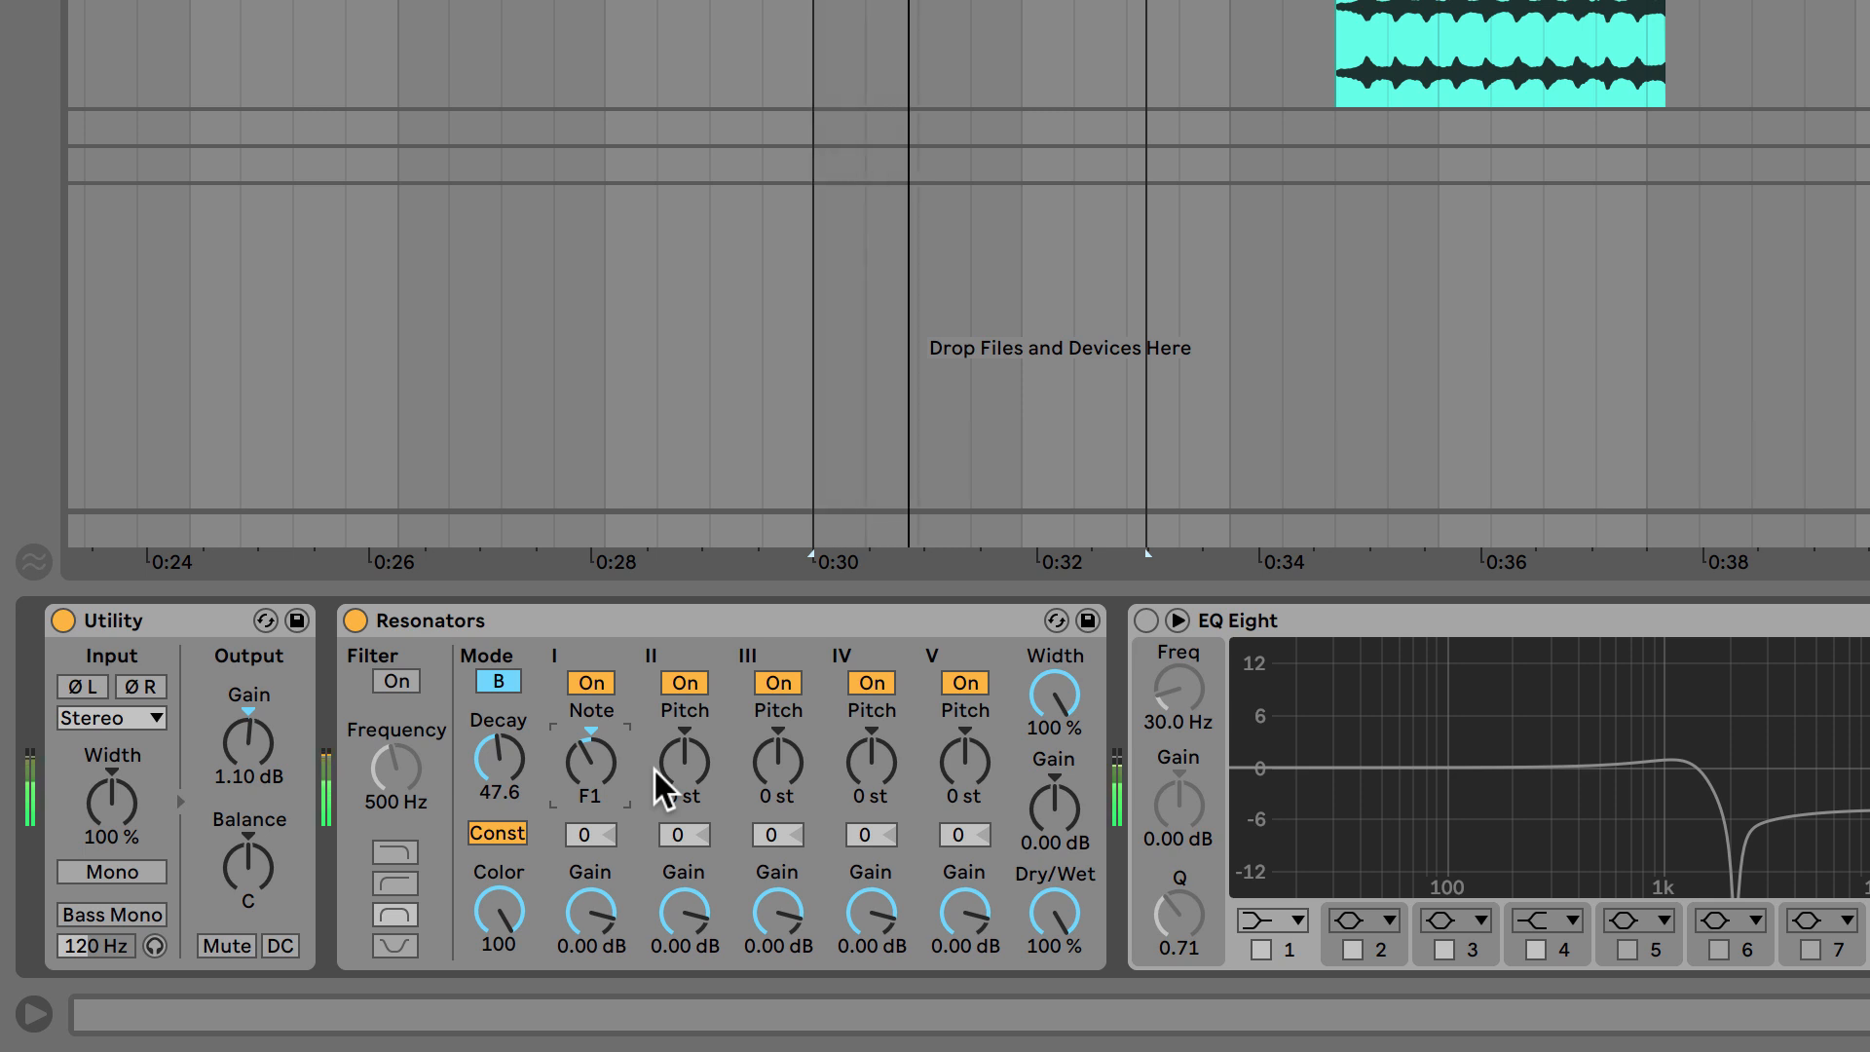
{"action": "key", "text": "Up"}
{"action": "key", "text": "Up"}
{"action": "key", "text": "Up"}
{"action": "key", "text": "Up"}
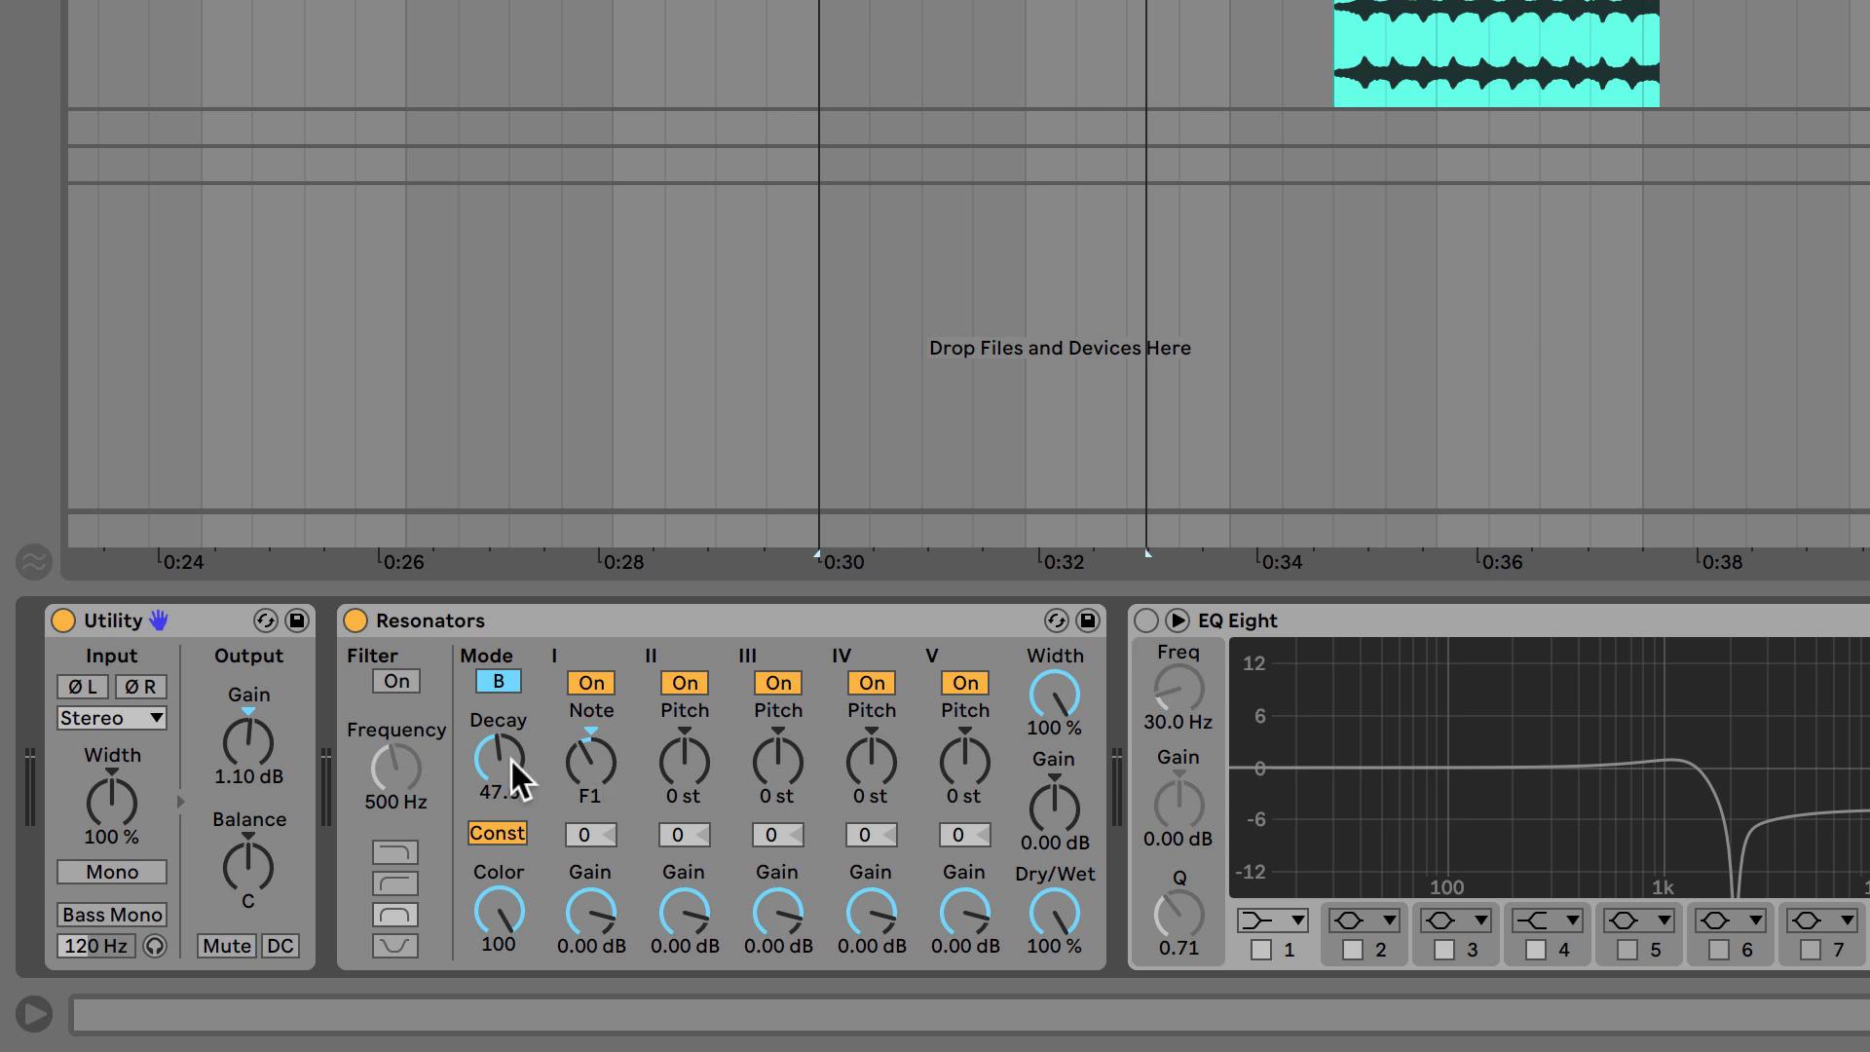
{"action": "left_click_drag", "start_coordinate": [500, 758], "coordinate": [500, 670]}
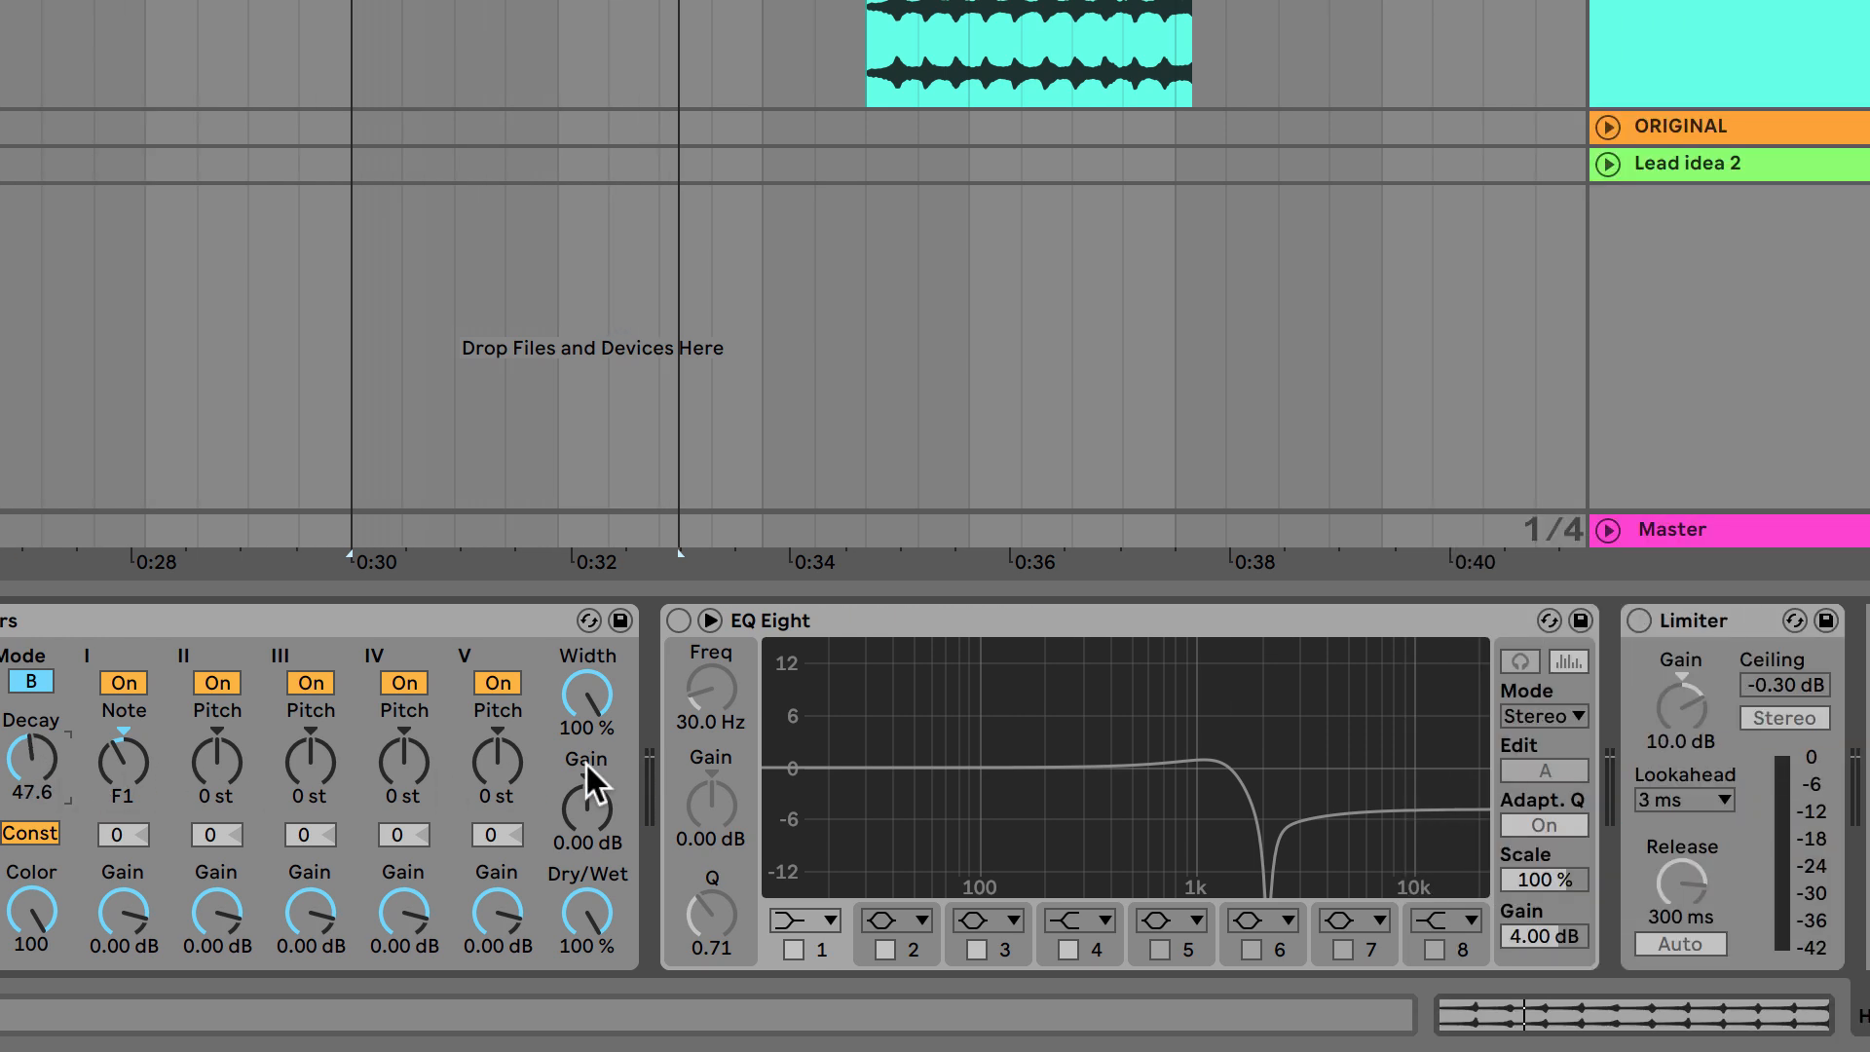
- Switch EQ Eight back on, comparing the looped resonator sound with and without the EQ
{"action": "left_click", "coordinate": [678, 621]}
{"action": "left_click", "coordinate": [678, 621]}
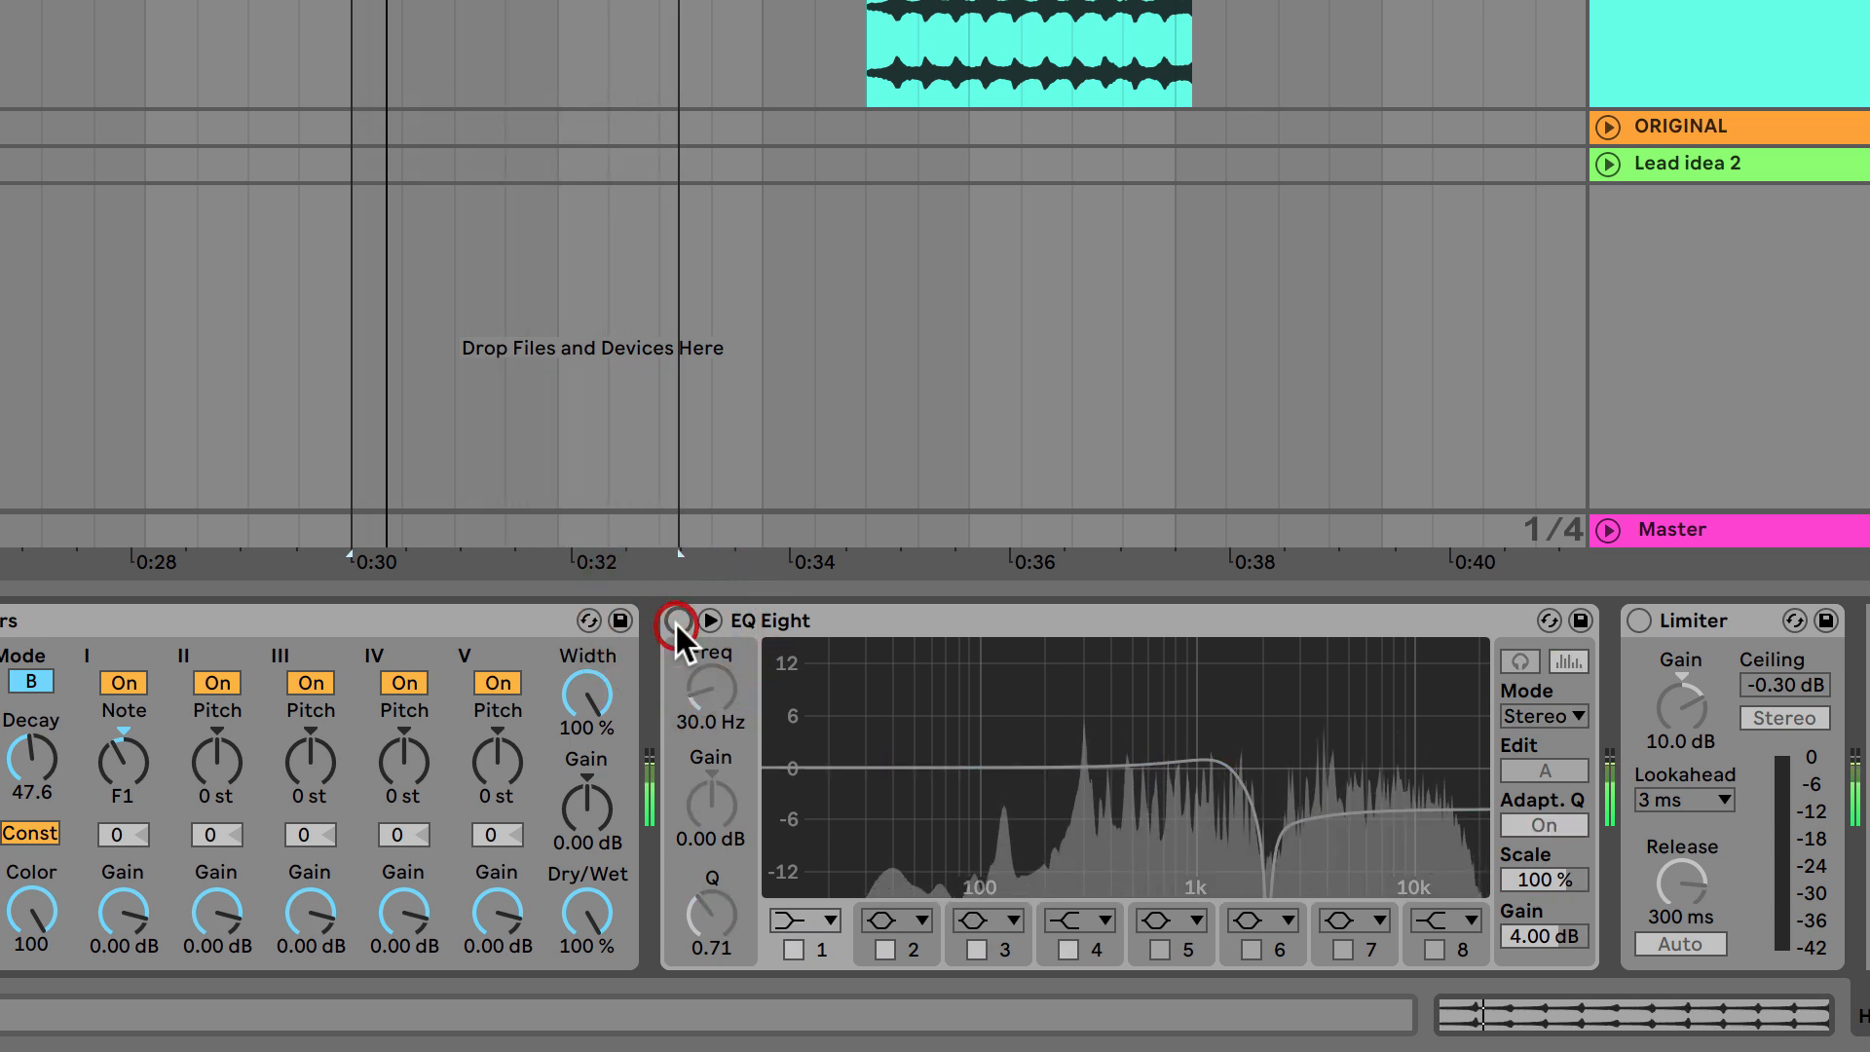
{"action": "left_click", "coordinate": [677, 620]}
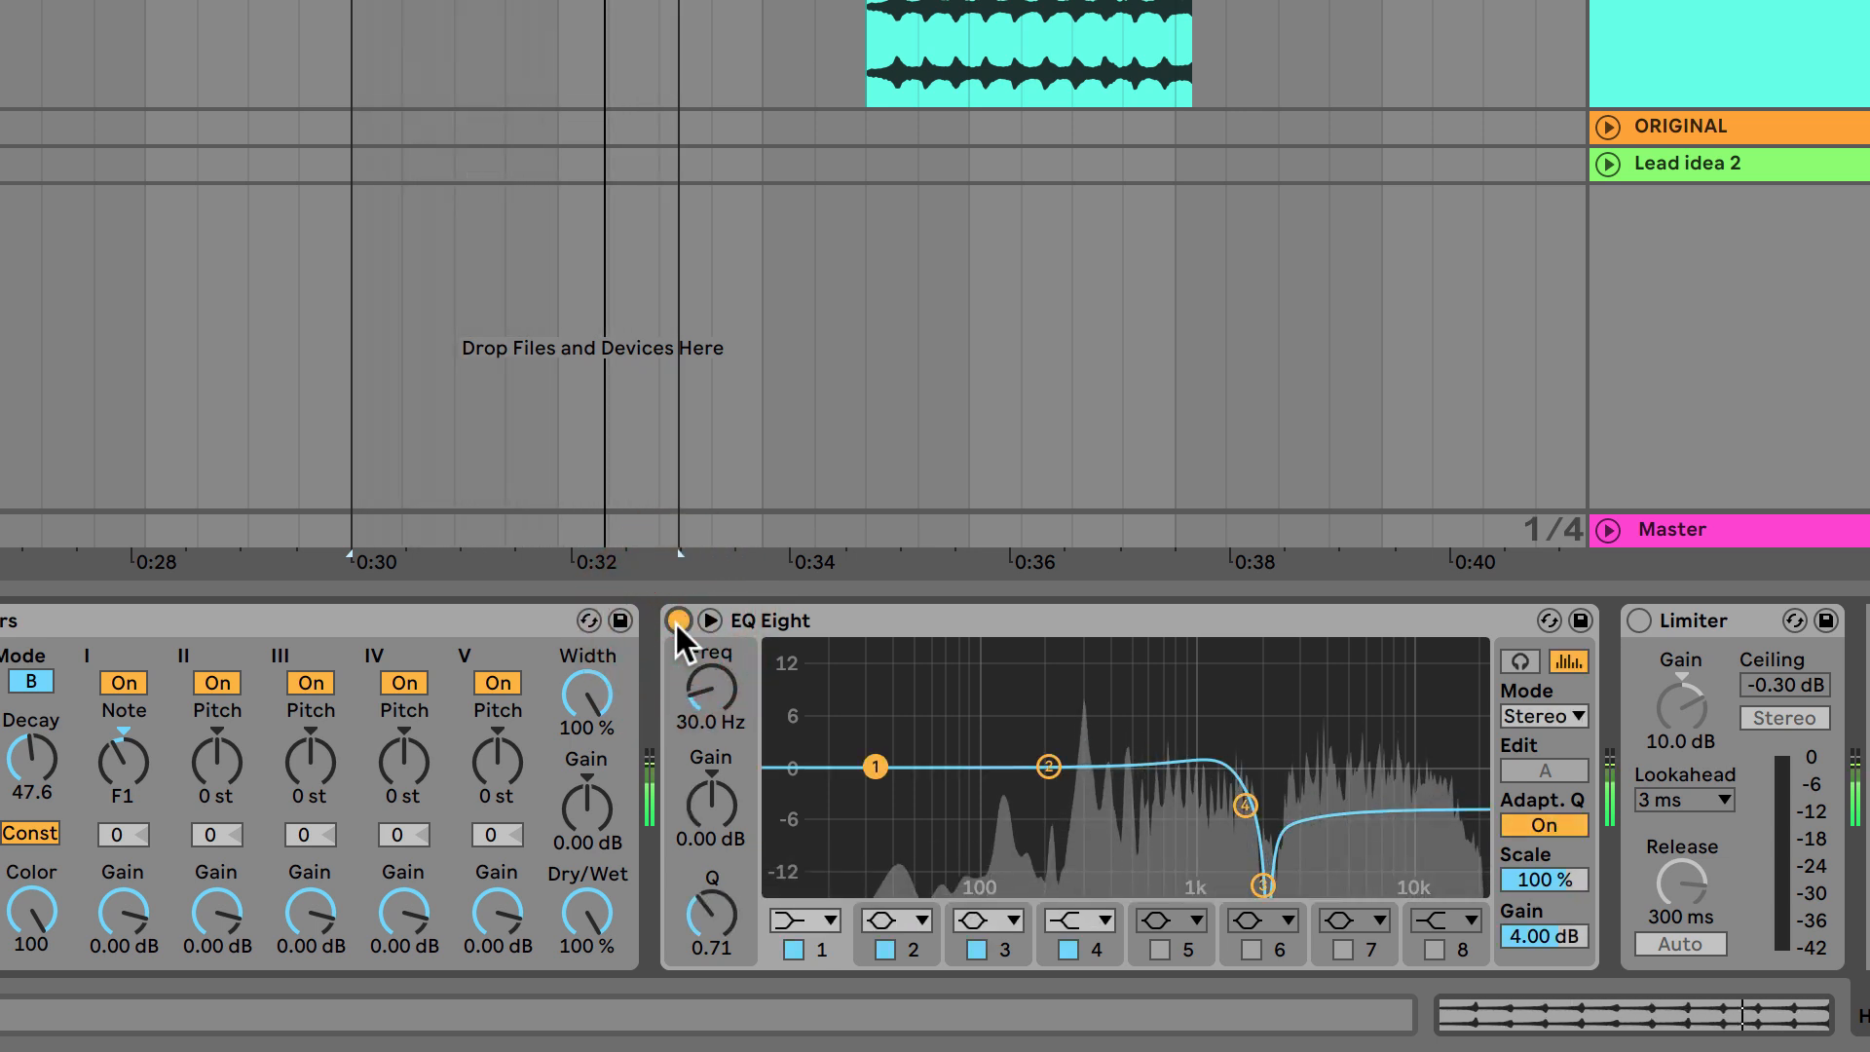
{"action": "key", "text": "space"}
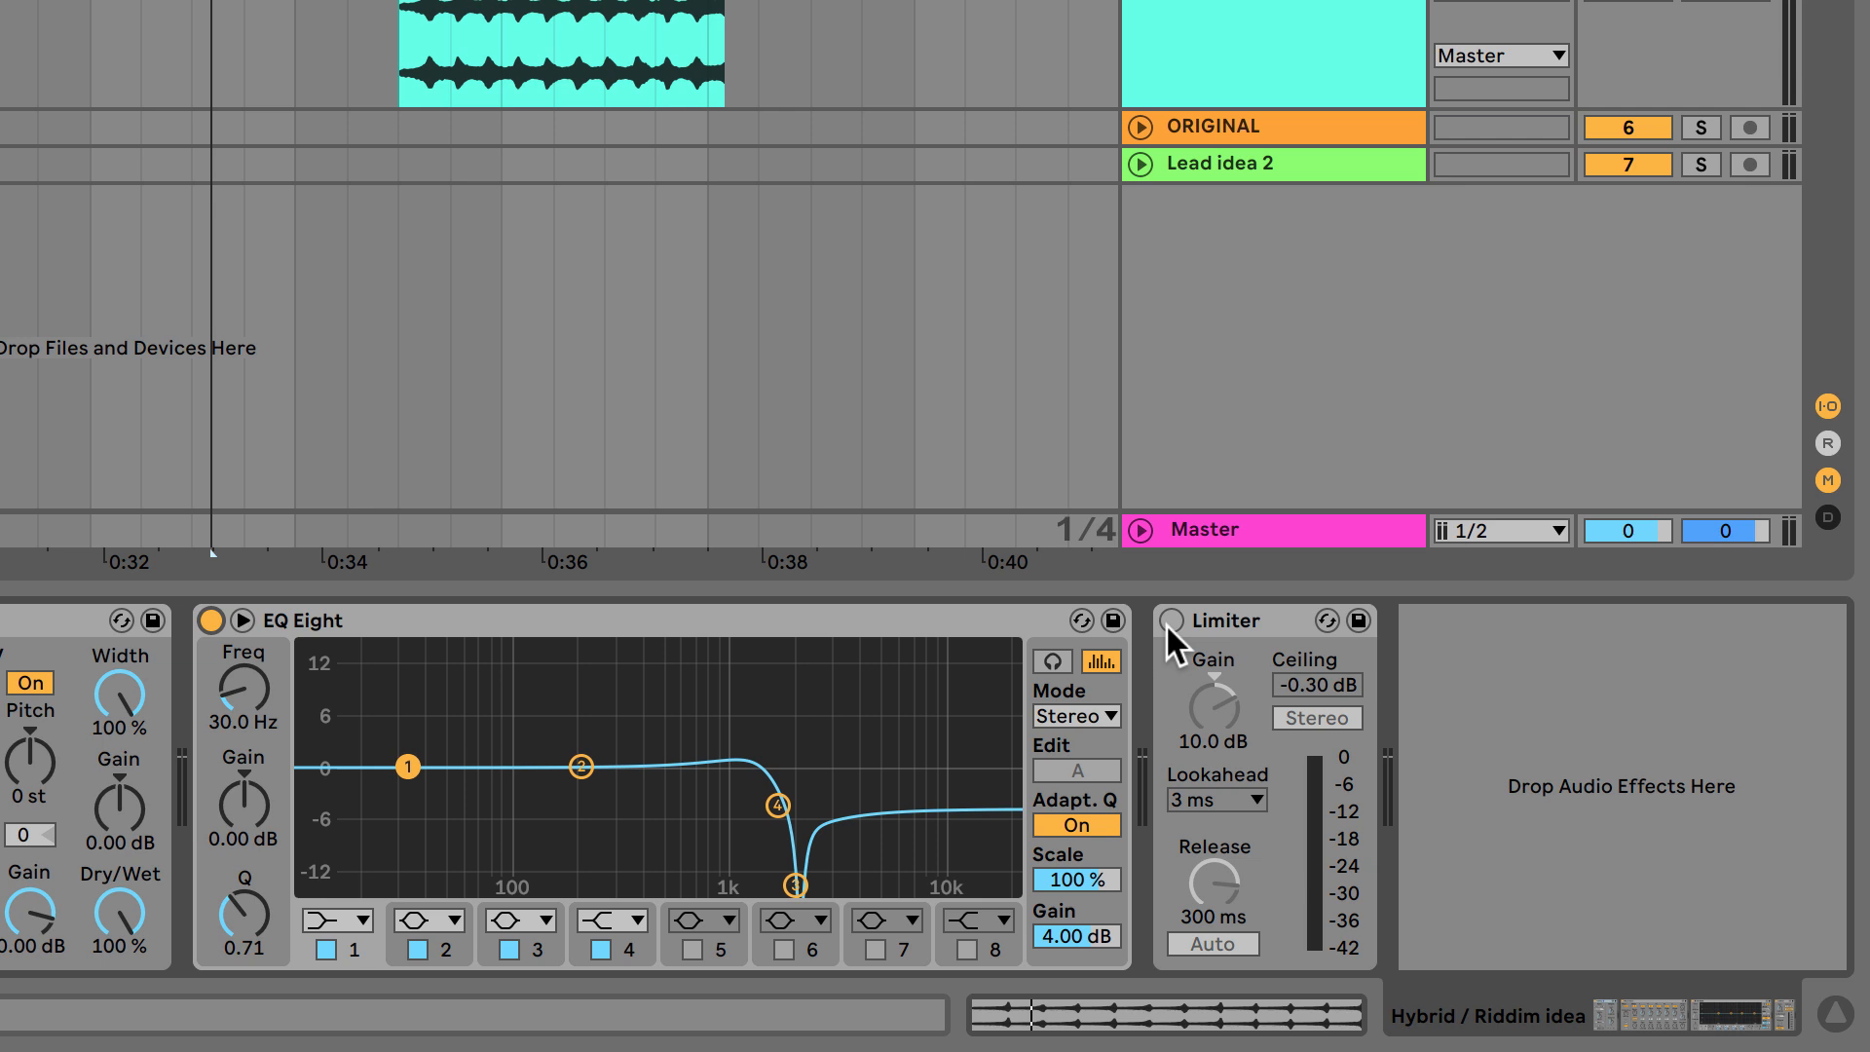
- Re-enable the Limiter at the end of the Hybrid / Riddim chain and audition the full chain
{"action": "left_click", "coordinate": [1172, 620]}
{"action": "key", "text": "space"}
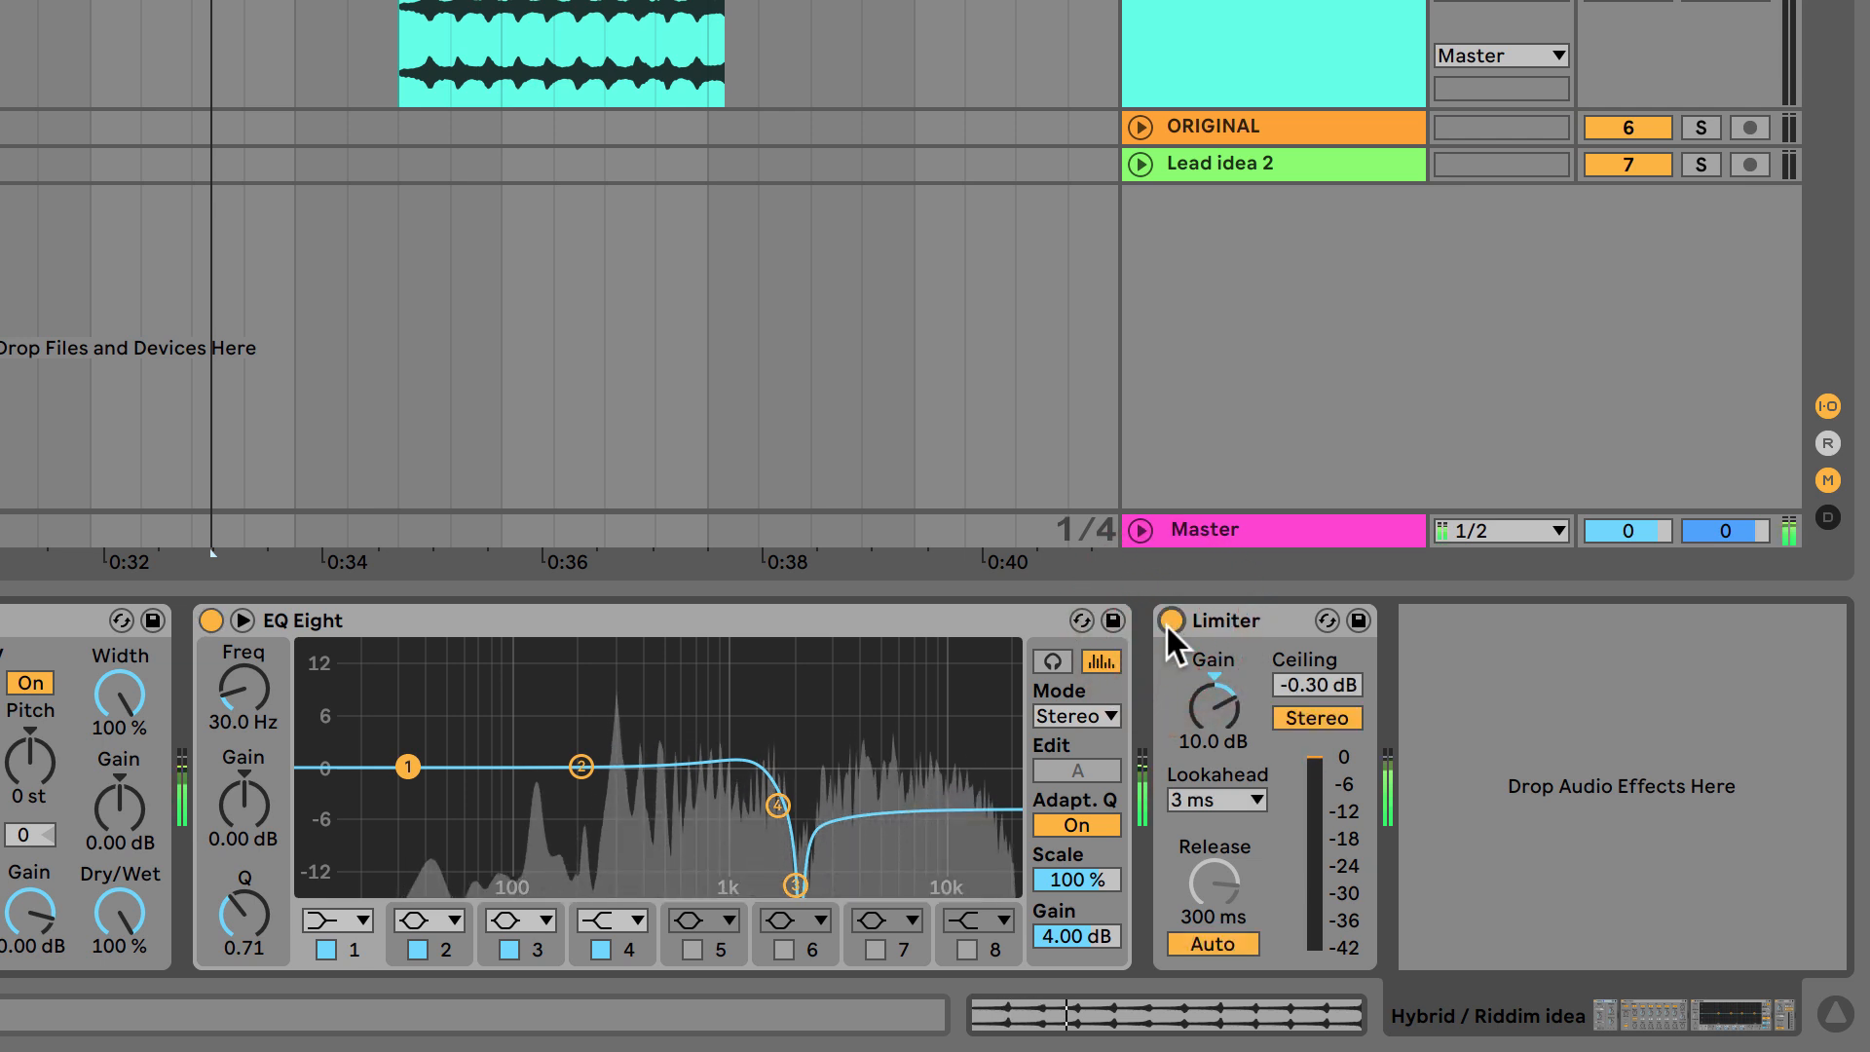
{"action": "key", "text": "space"}
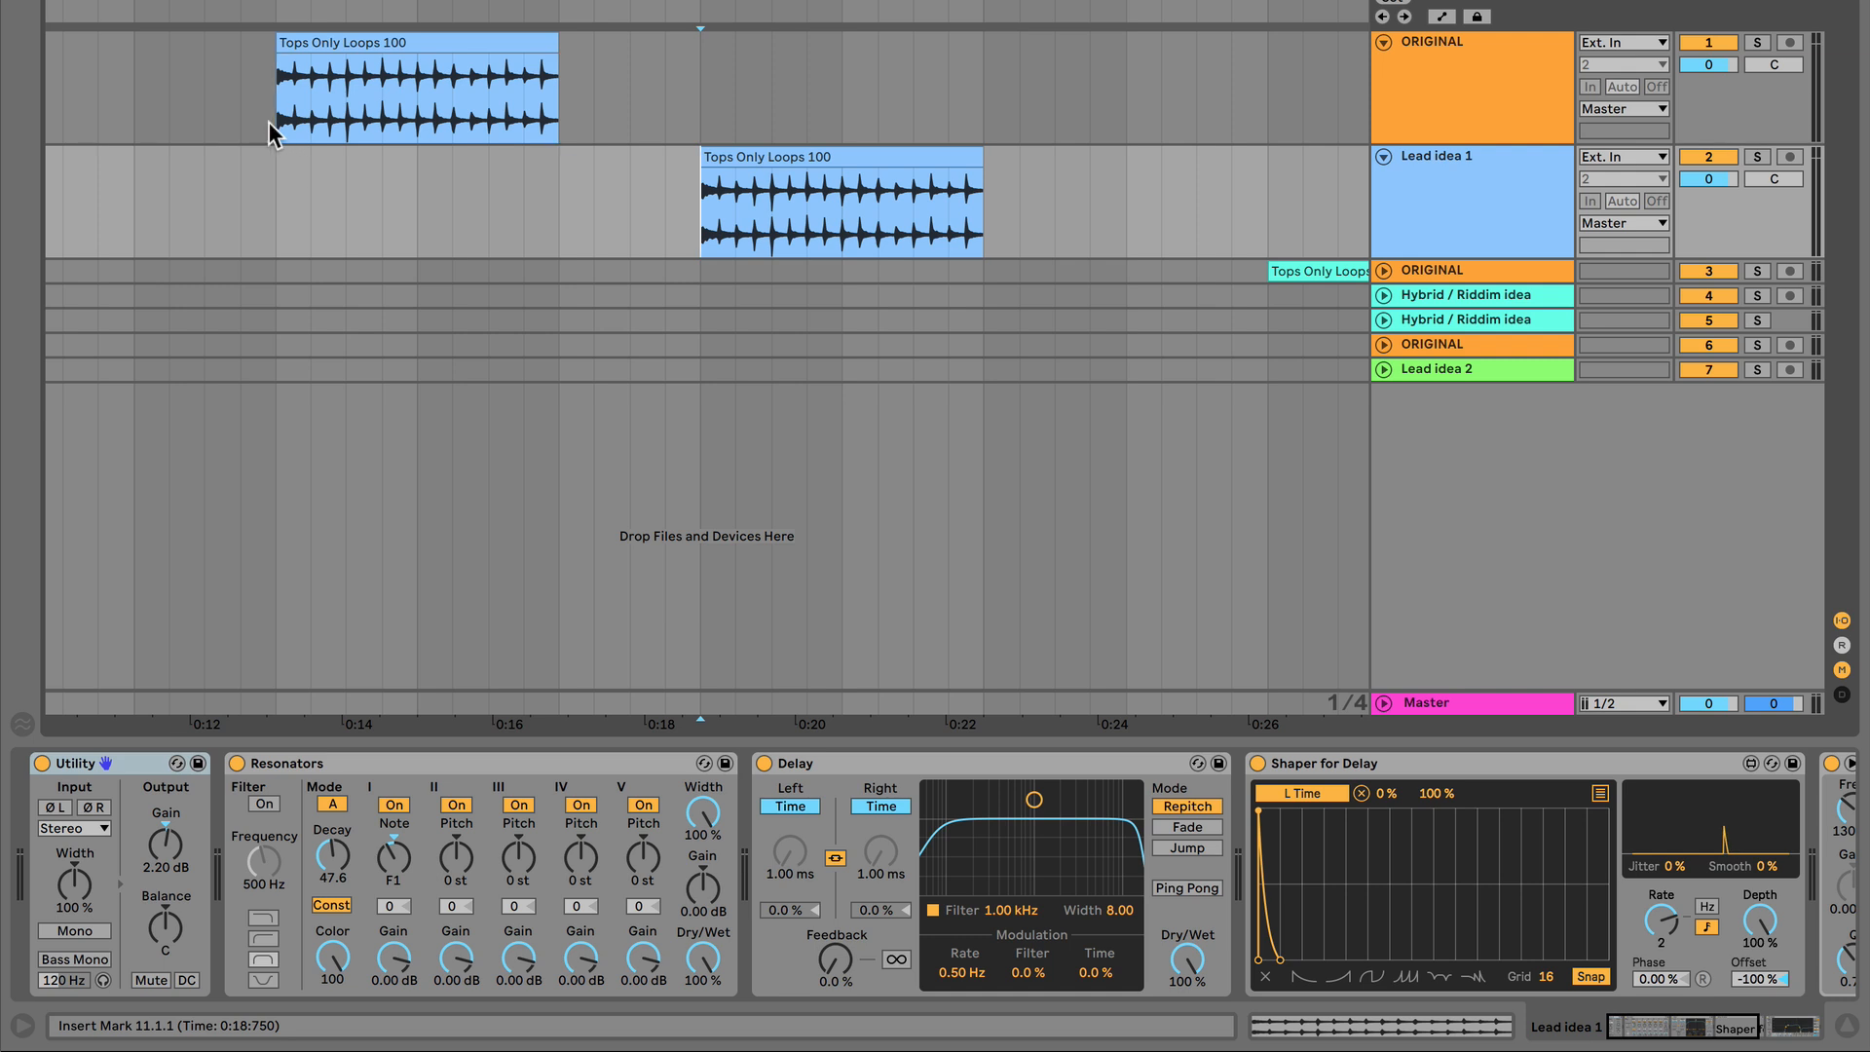
- Play the original Tops Only Loops 100 clip, followed by its processed version on the Lead idea 1 track
{"action": "left_click", "coordinate": [269, 120]}
{"action": "key", "text": "space"}
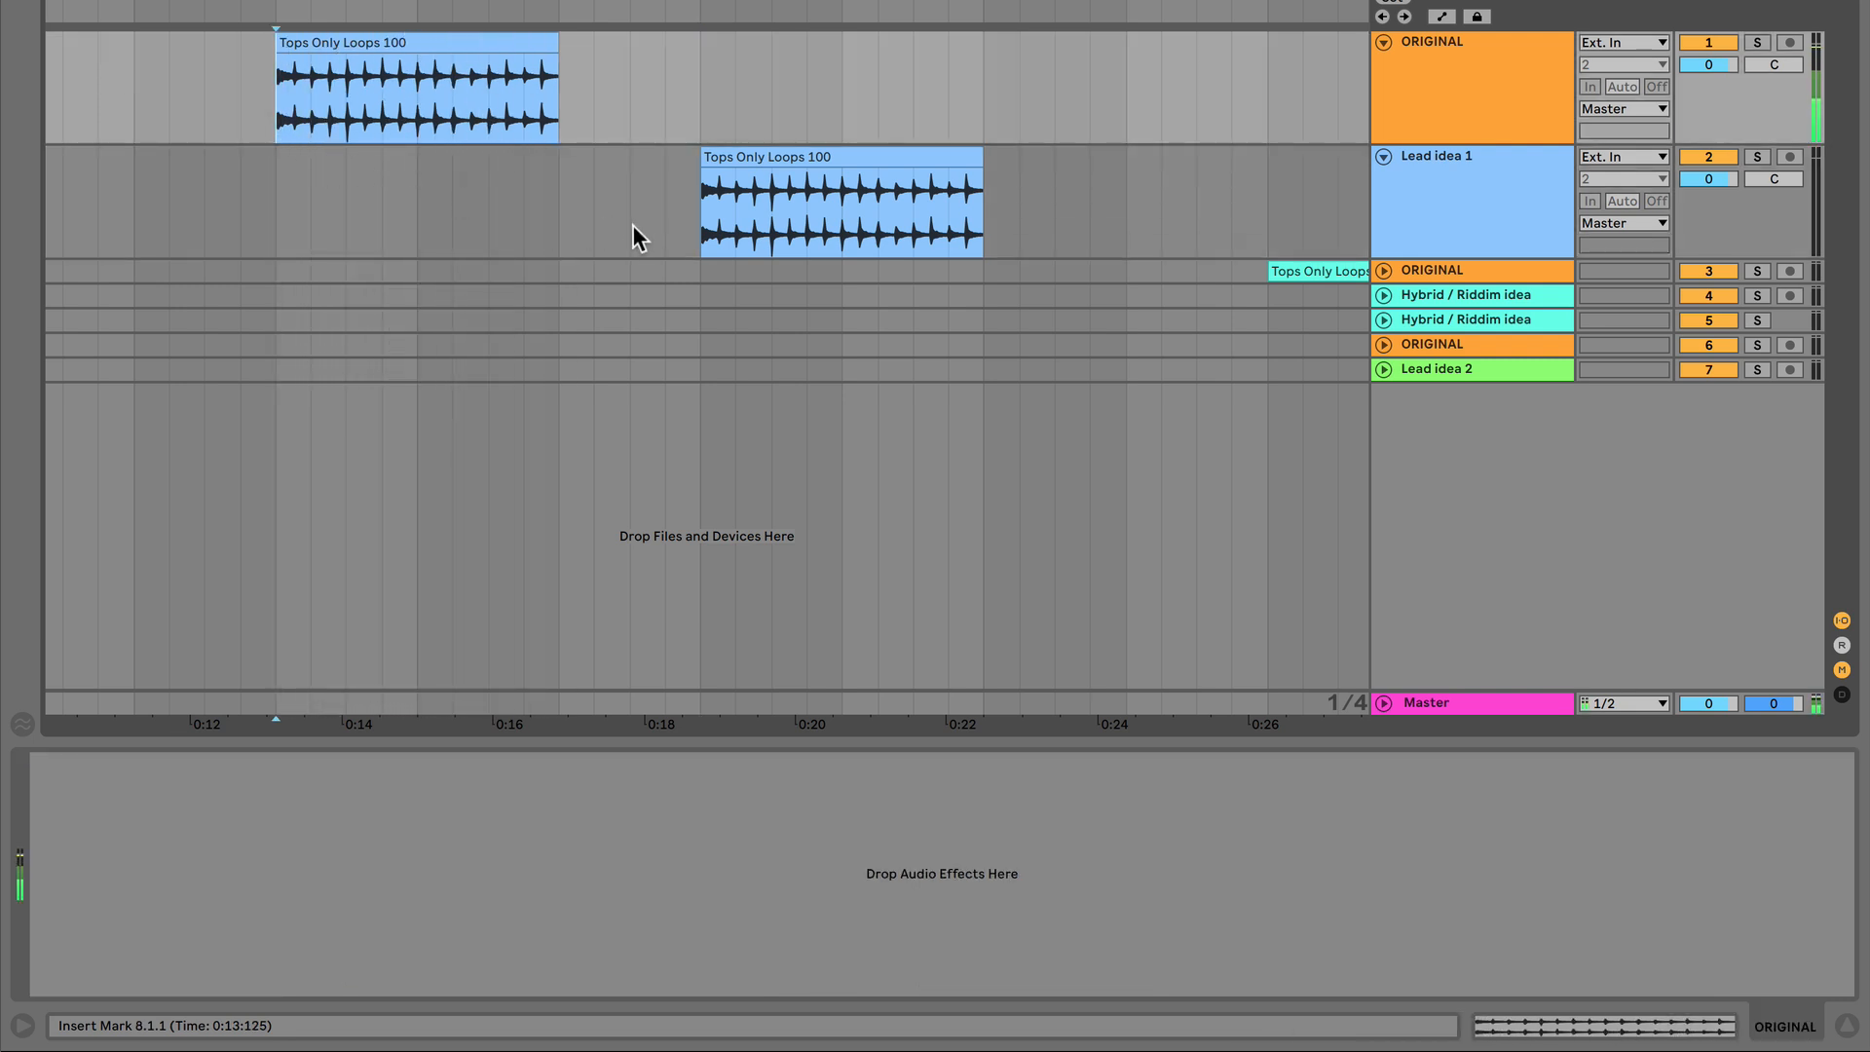
{"action": "left_click", "coordinate": [696, 214]}
{"action": "left_click", "coordinate": [751, 155]}
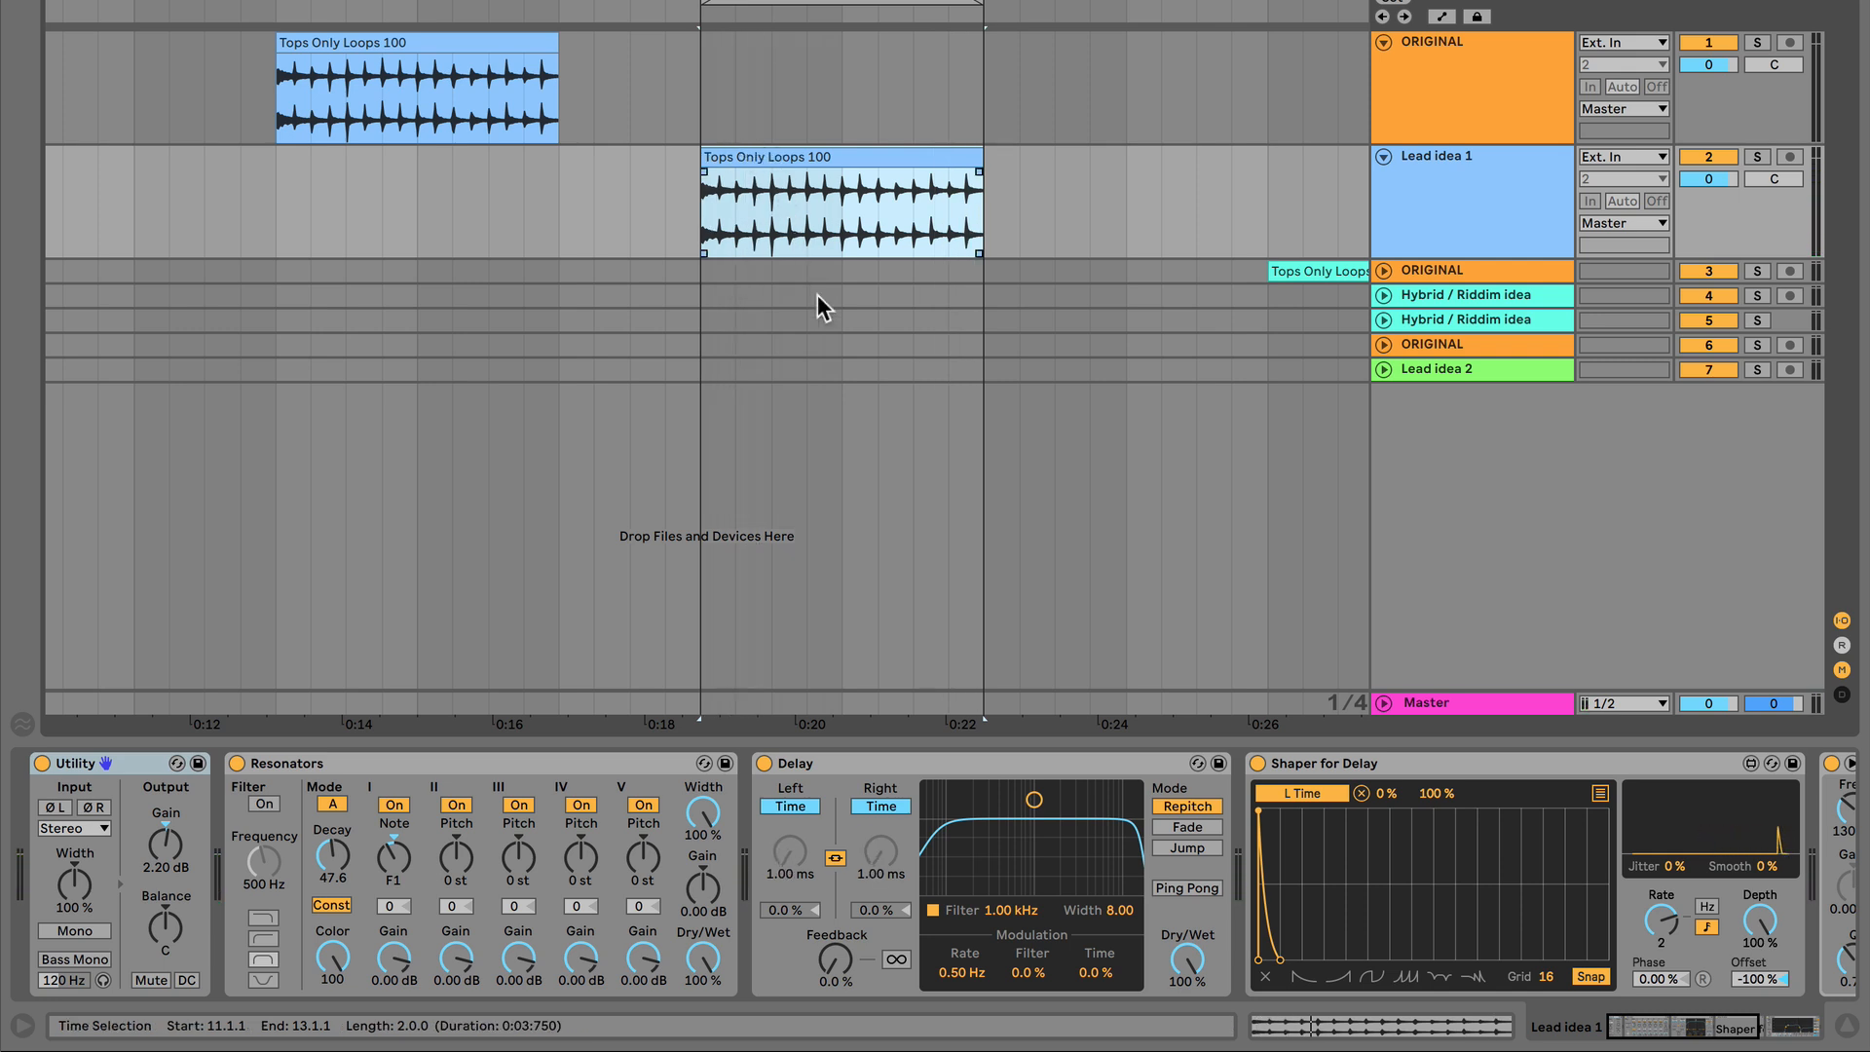
- Examine the Delay and Shaper for Delay on Lead idea 1, comparing the loop with Delay bypassed and enabled
{"action": "scroll", "coordinate": [1032, 804], "scroll_direction": "right", "scroll_amount": 5}
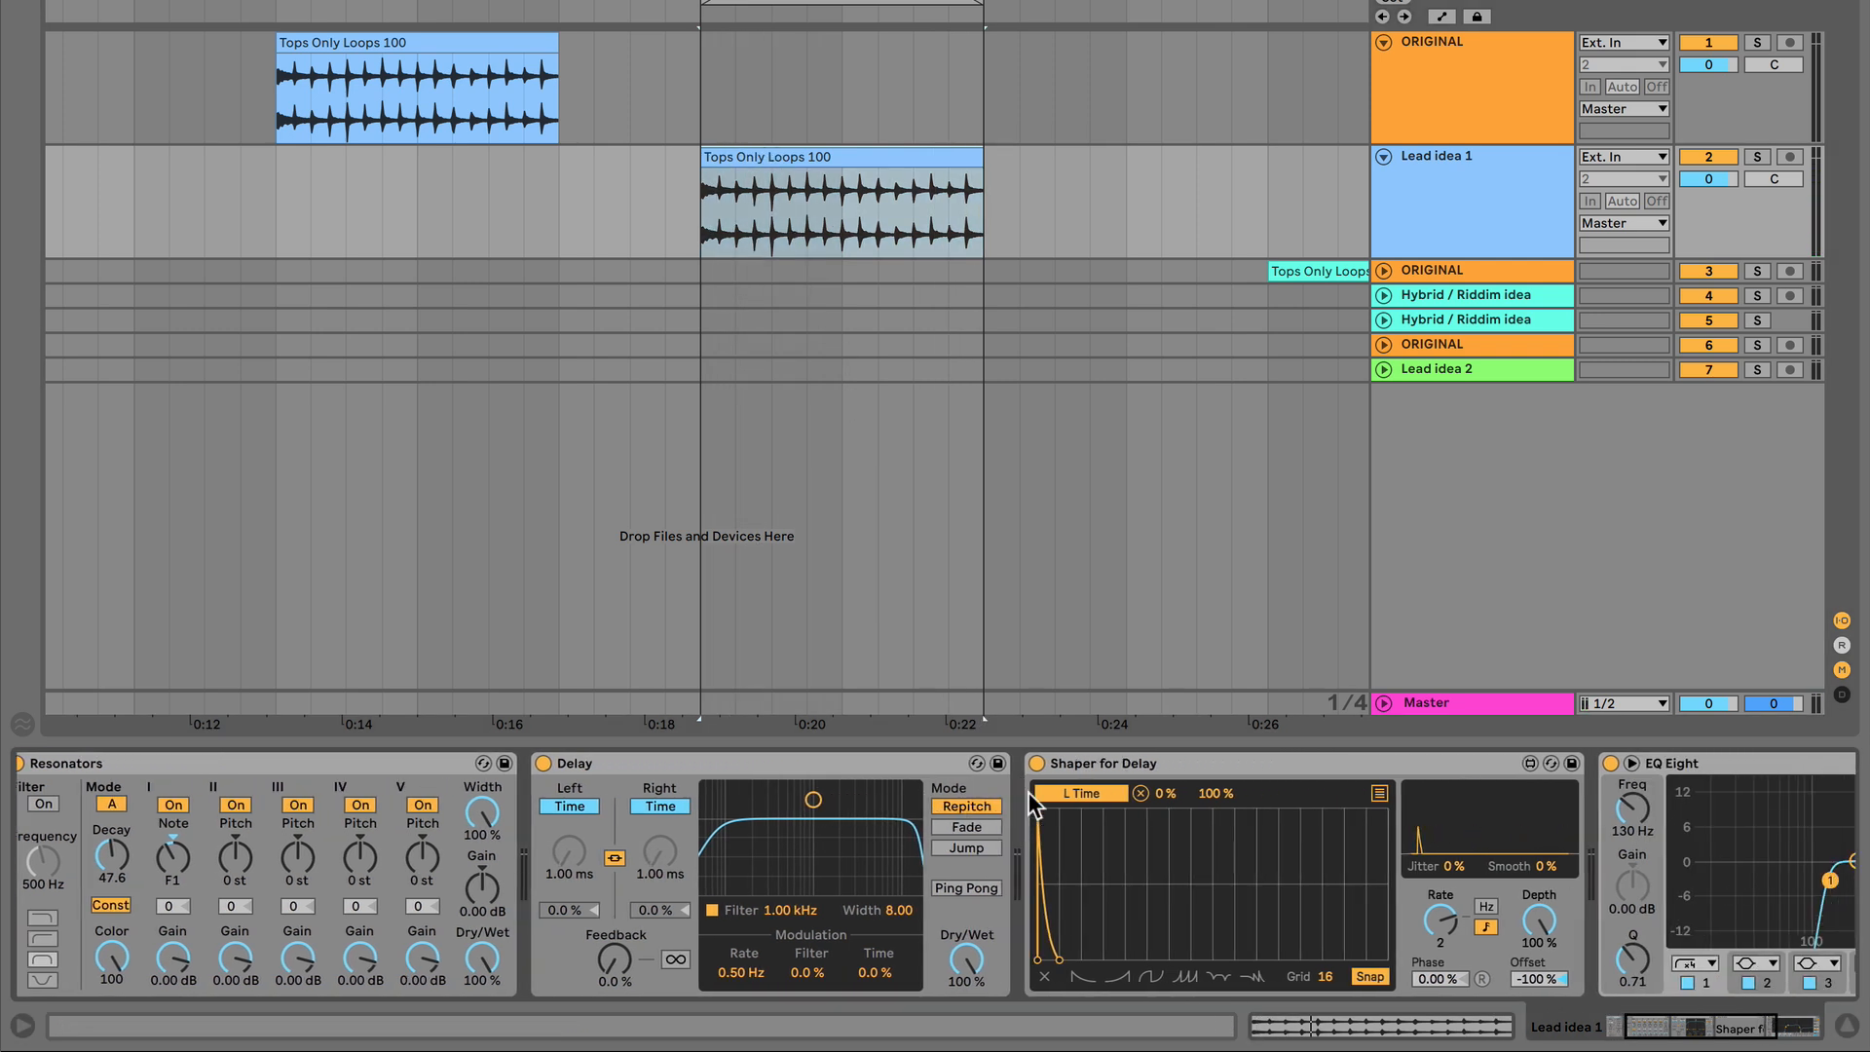
{"action": "scroll", "coordinate": [1032, 804], "scroll_direction": "right", "scroll_amount": 2}
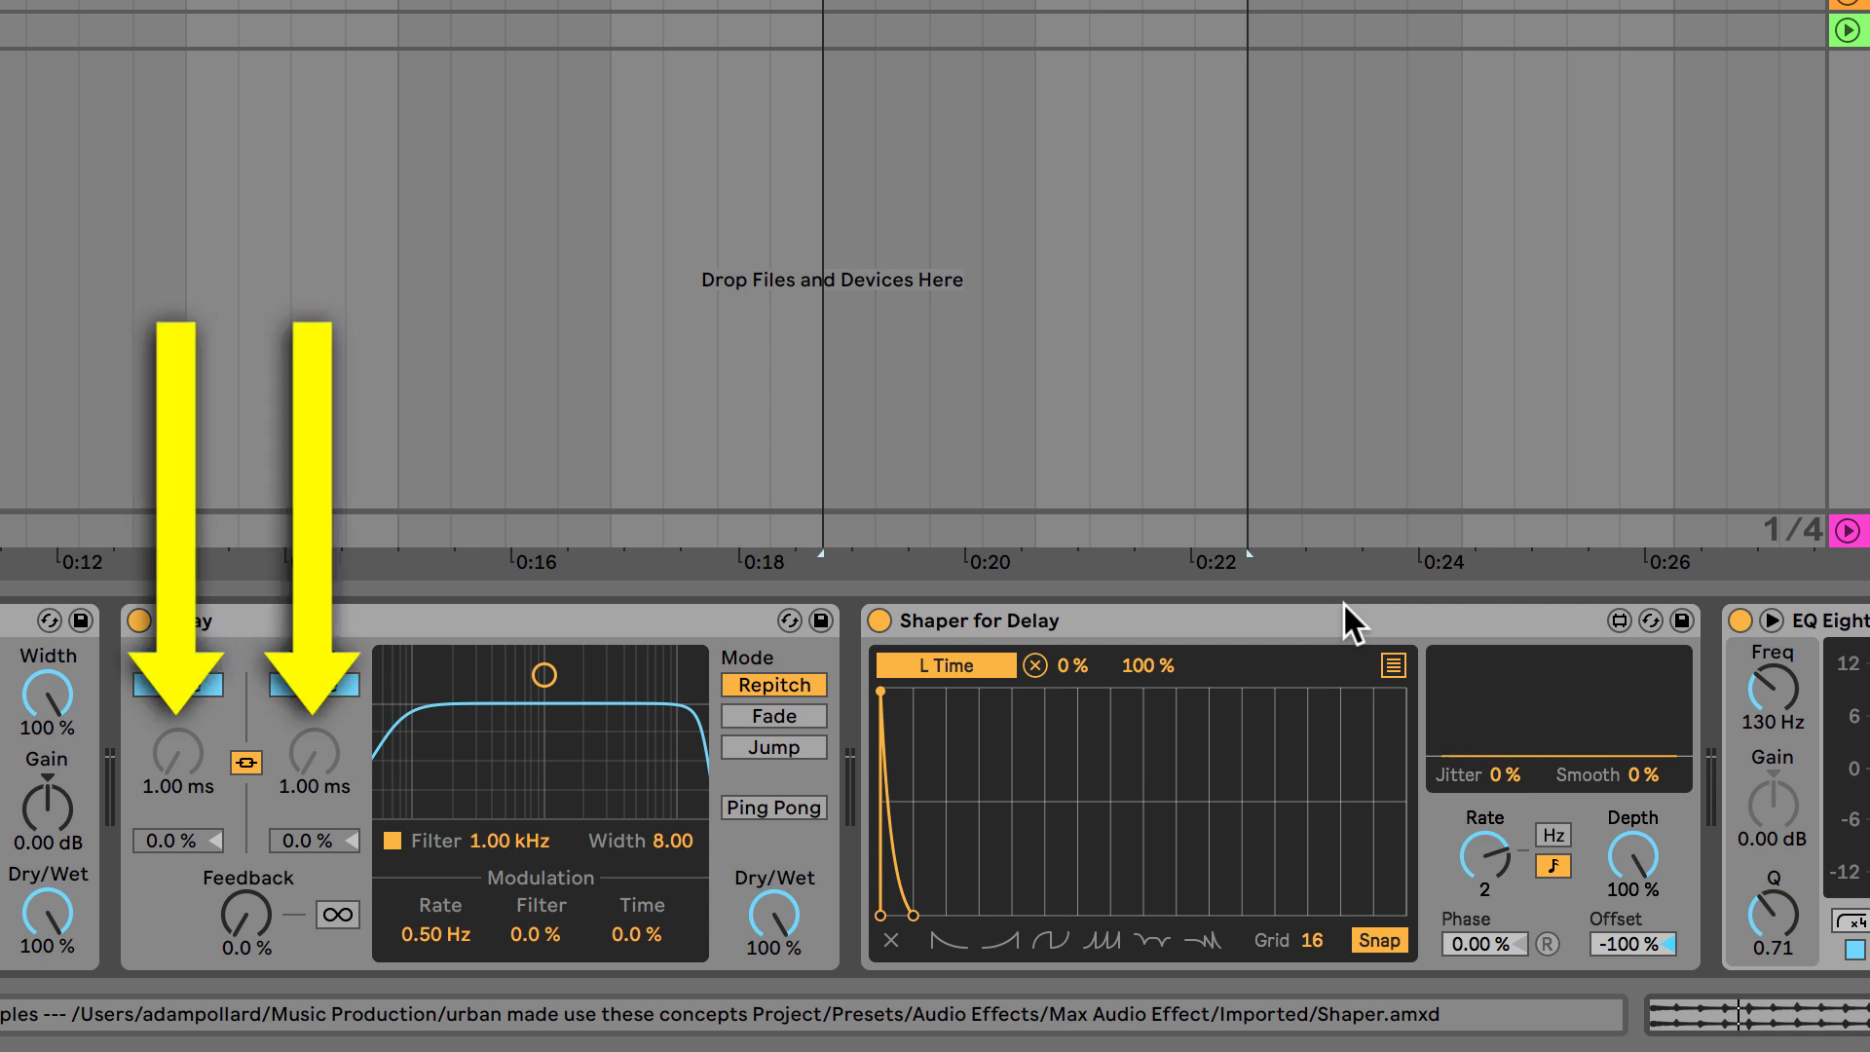
{"action": "key", "text": "space"}
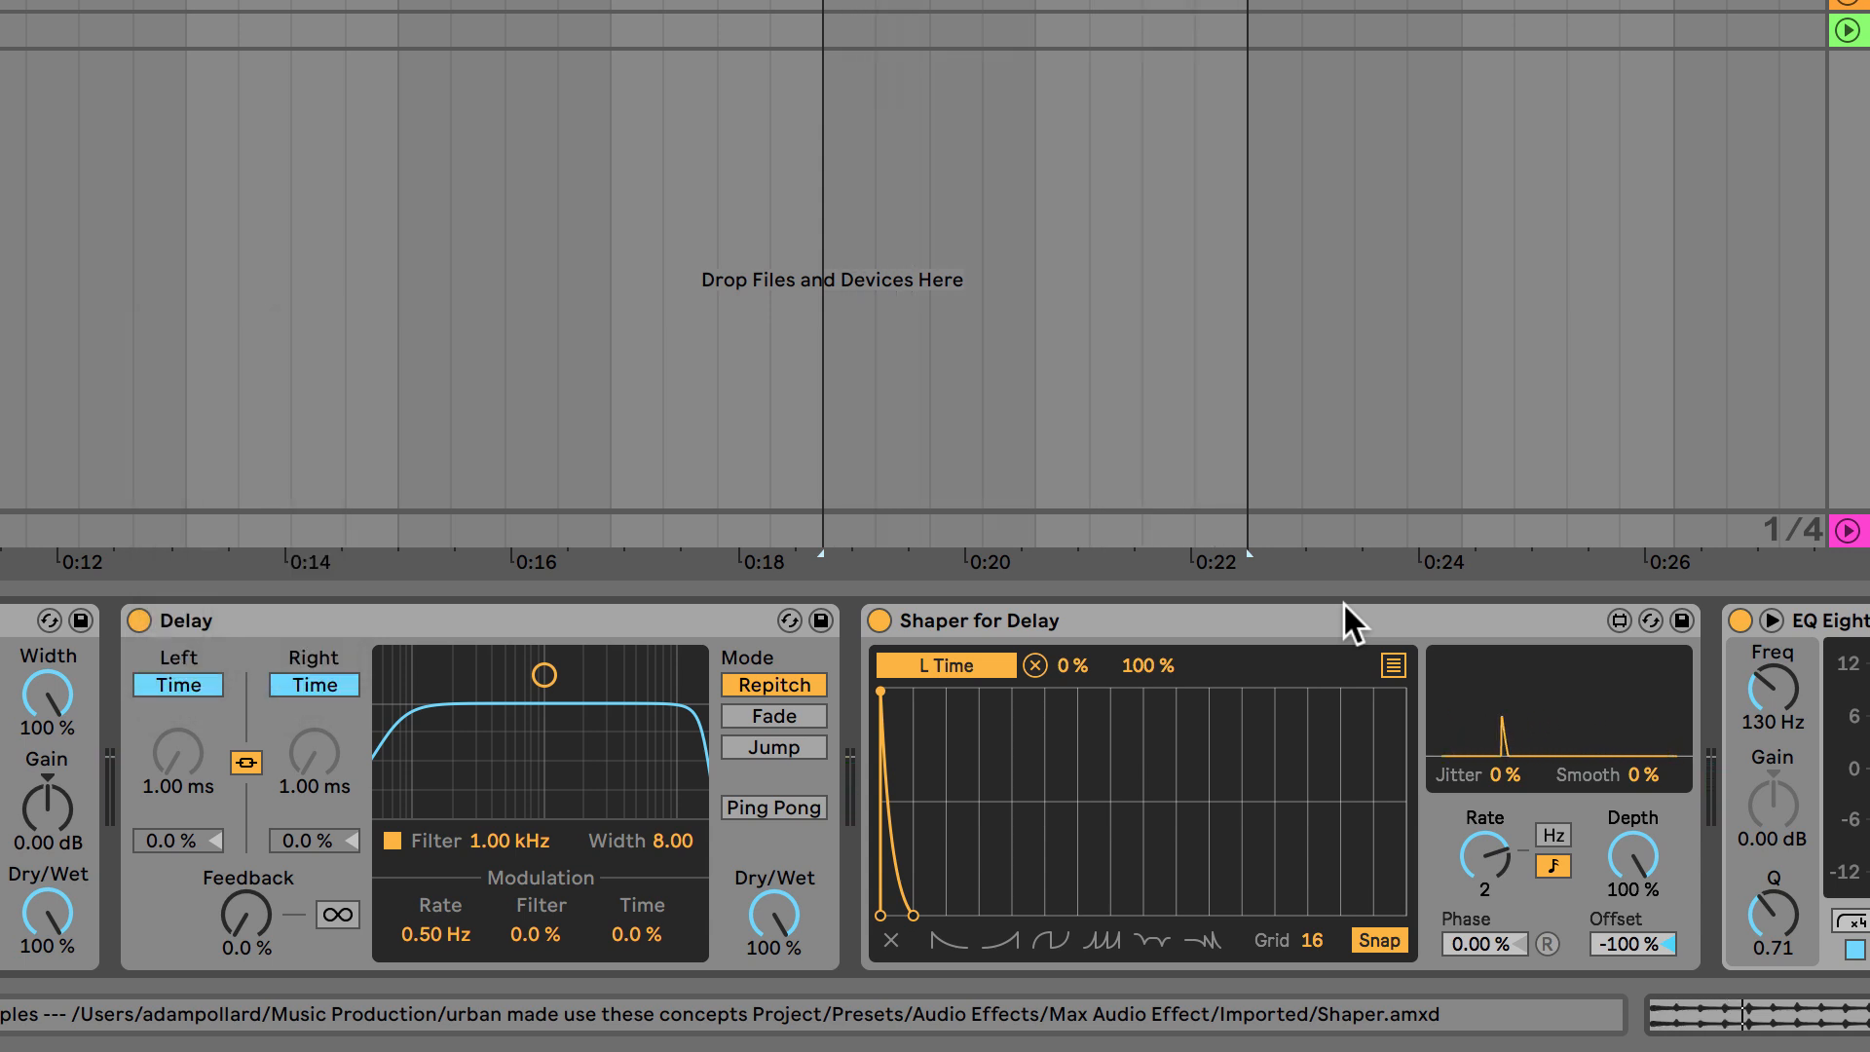
{"action": "left_click", "coordinate": [139, 620]}
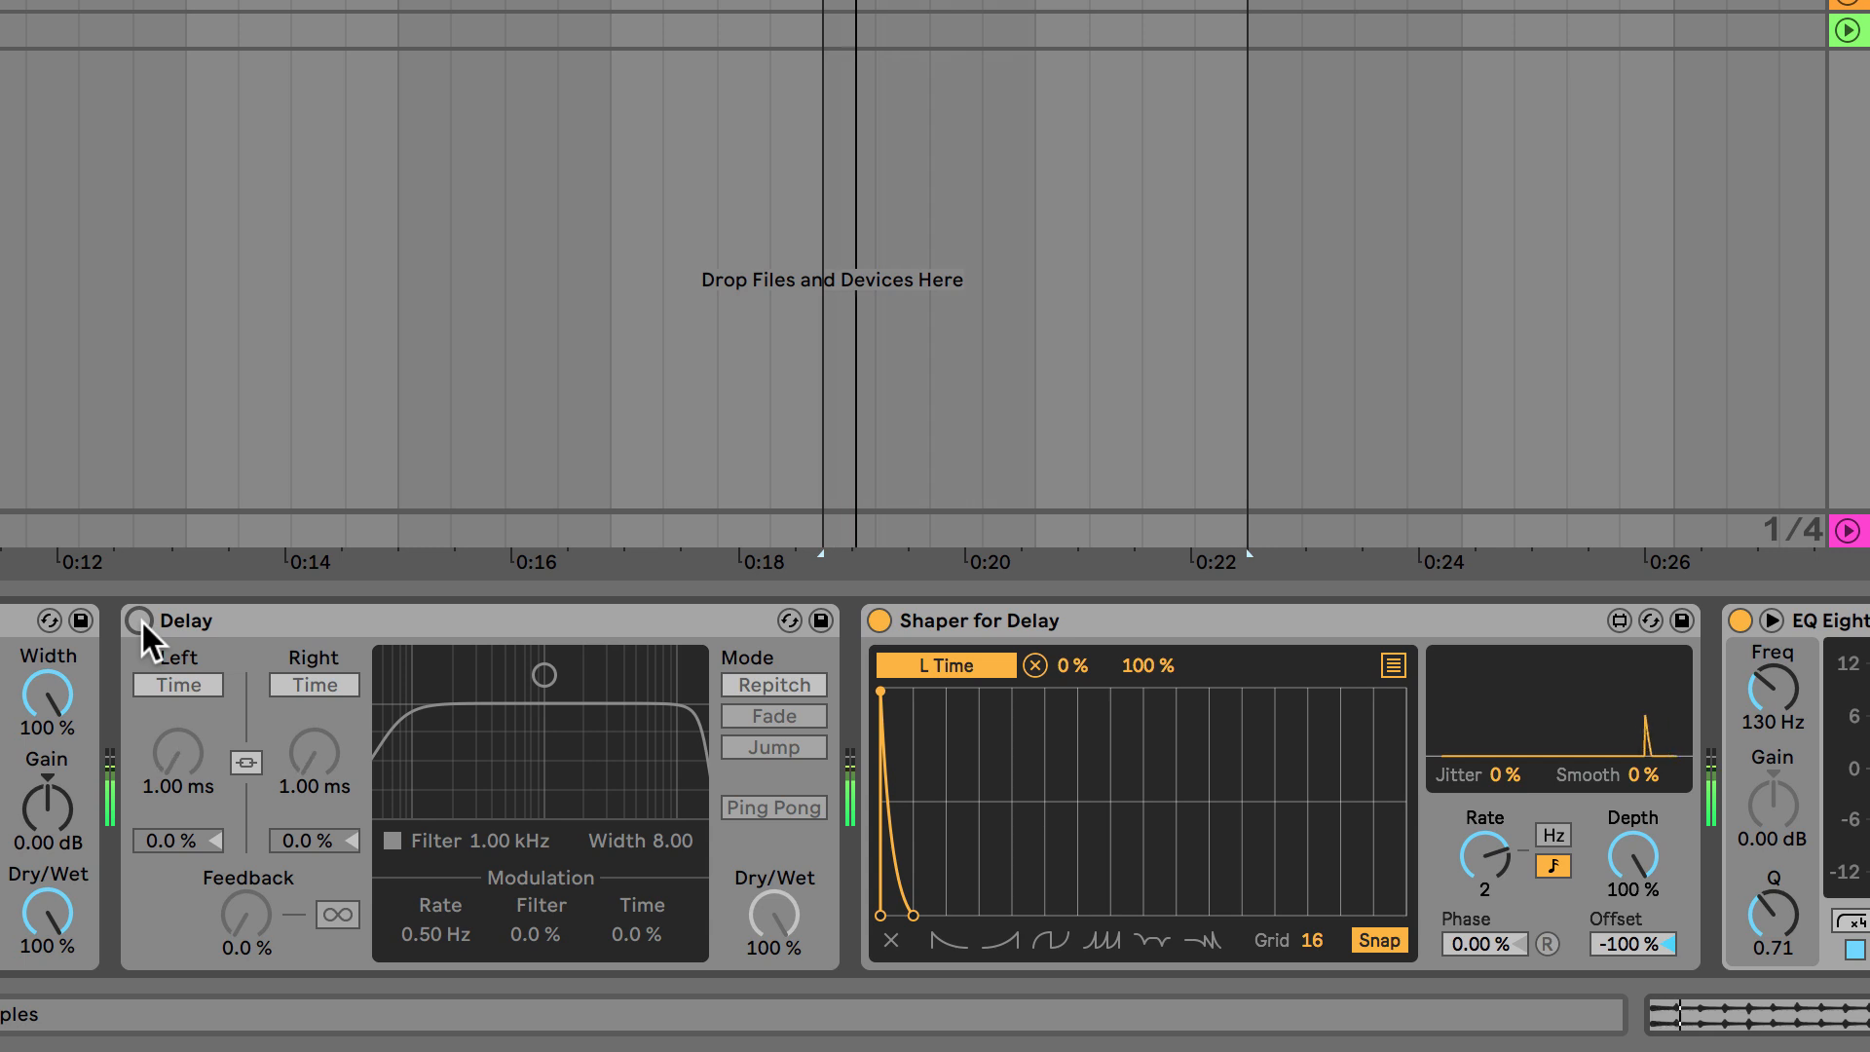
{"action": "left_click", "coordinate": [139, 620]}
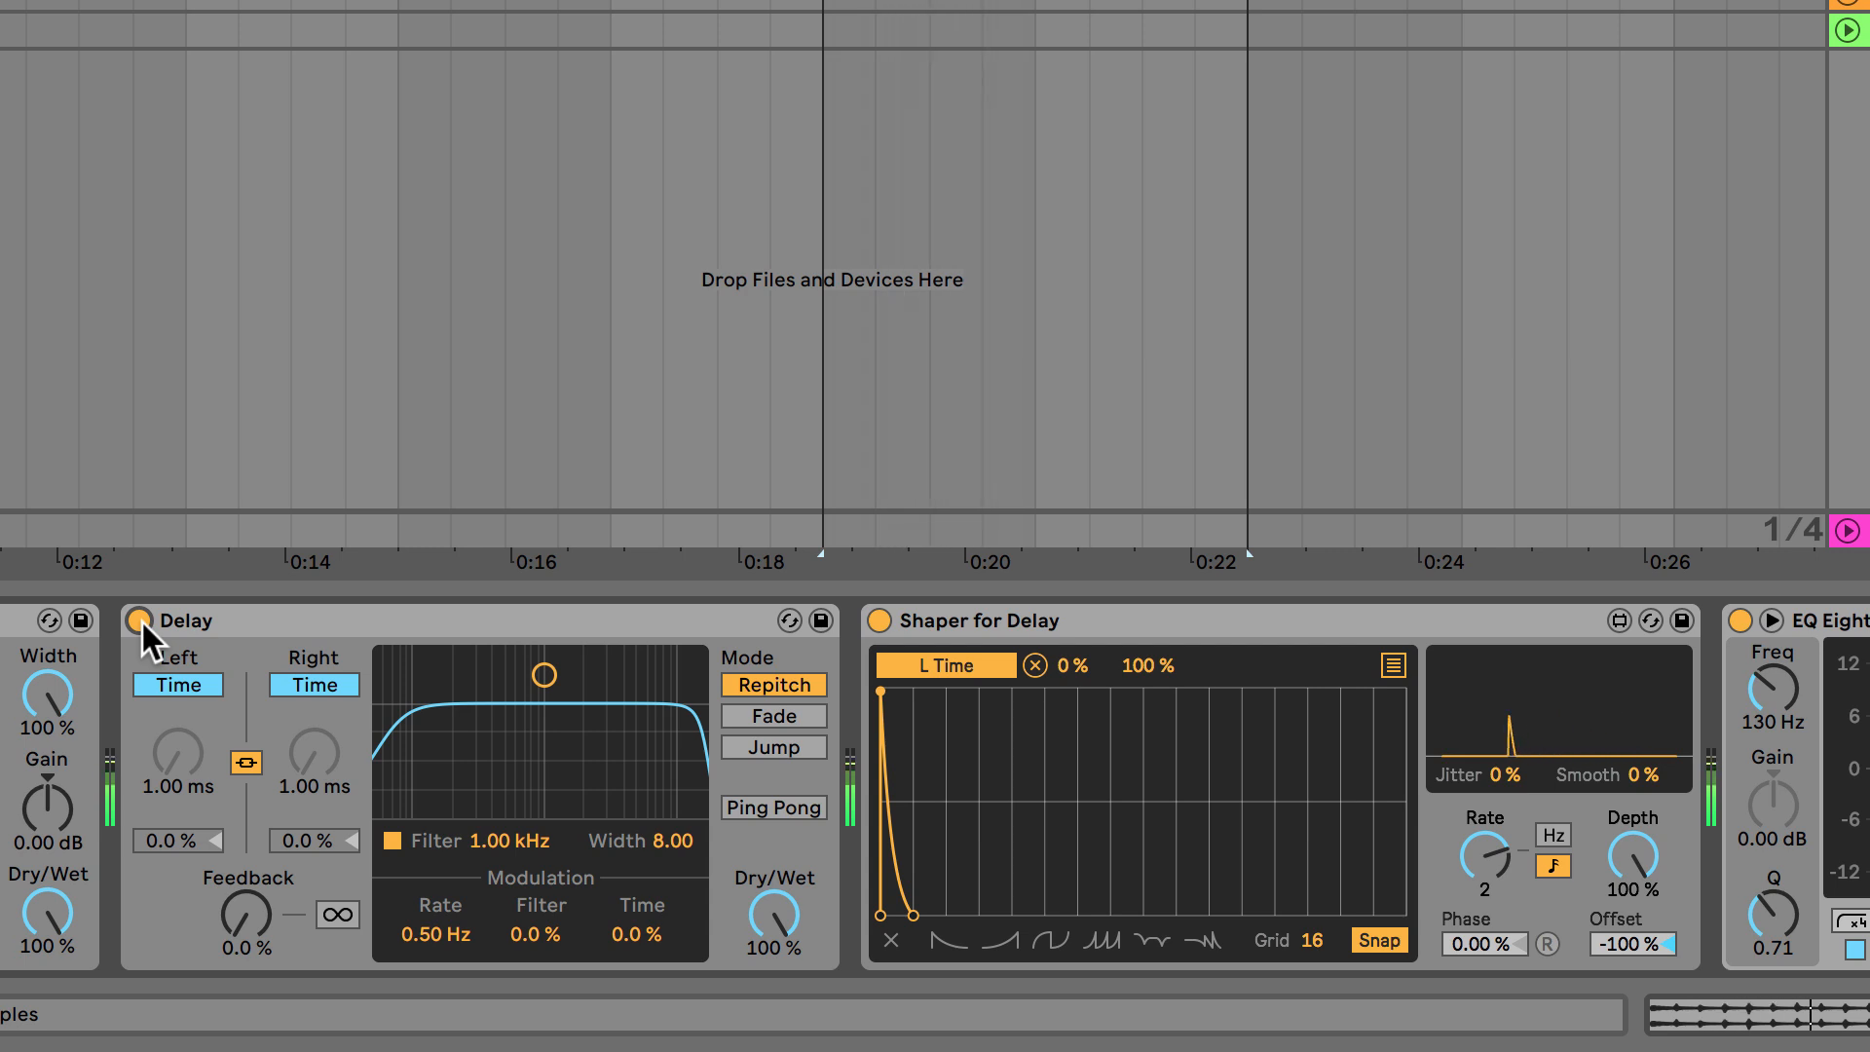
{"action": "left_click", "coordinate": [140, 621]}
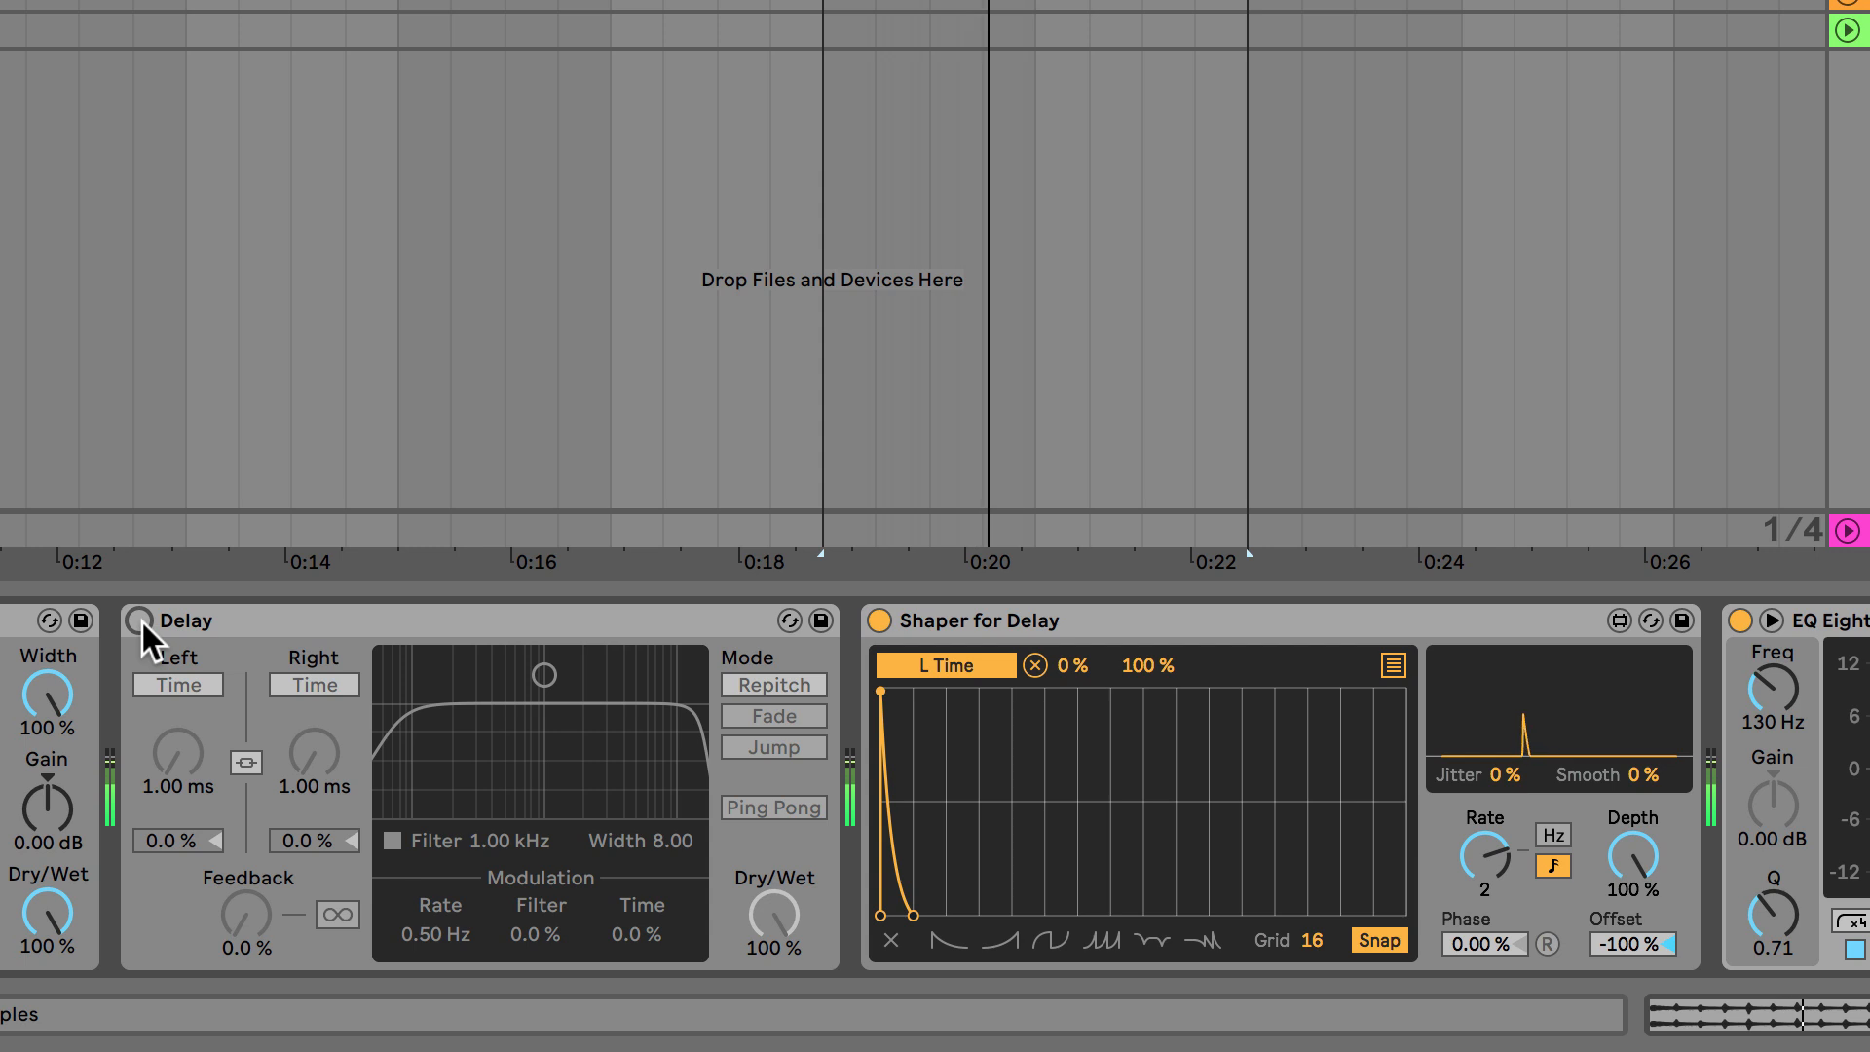
{"action": "left_click", "coordinate": [141, 620]}
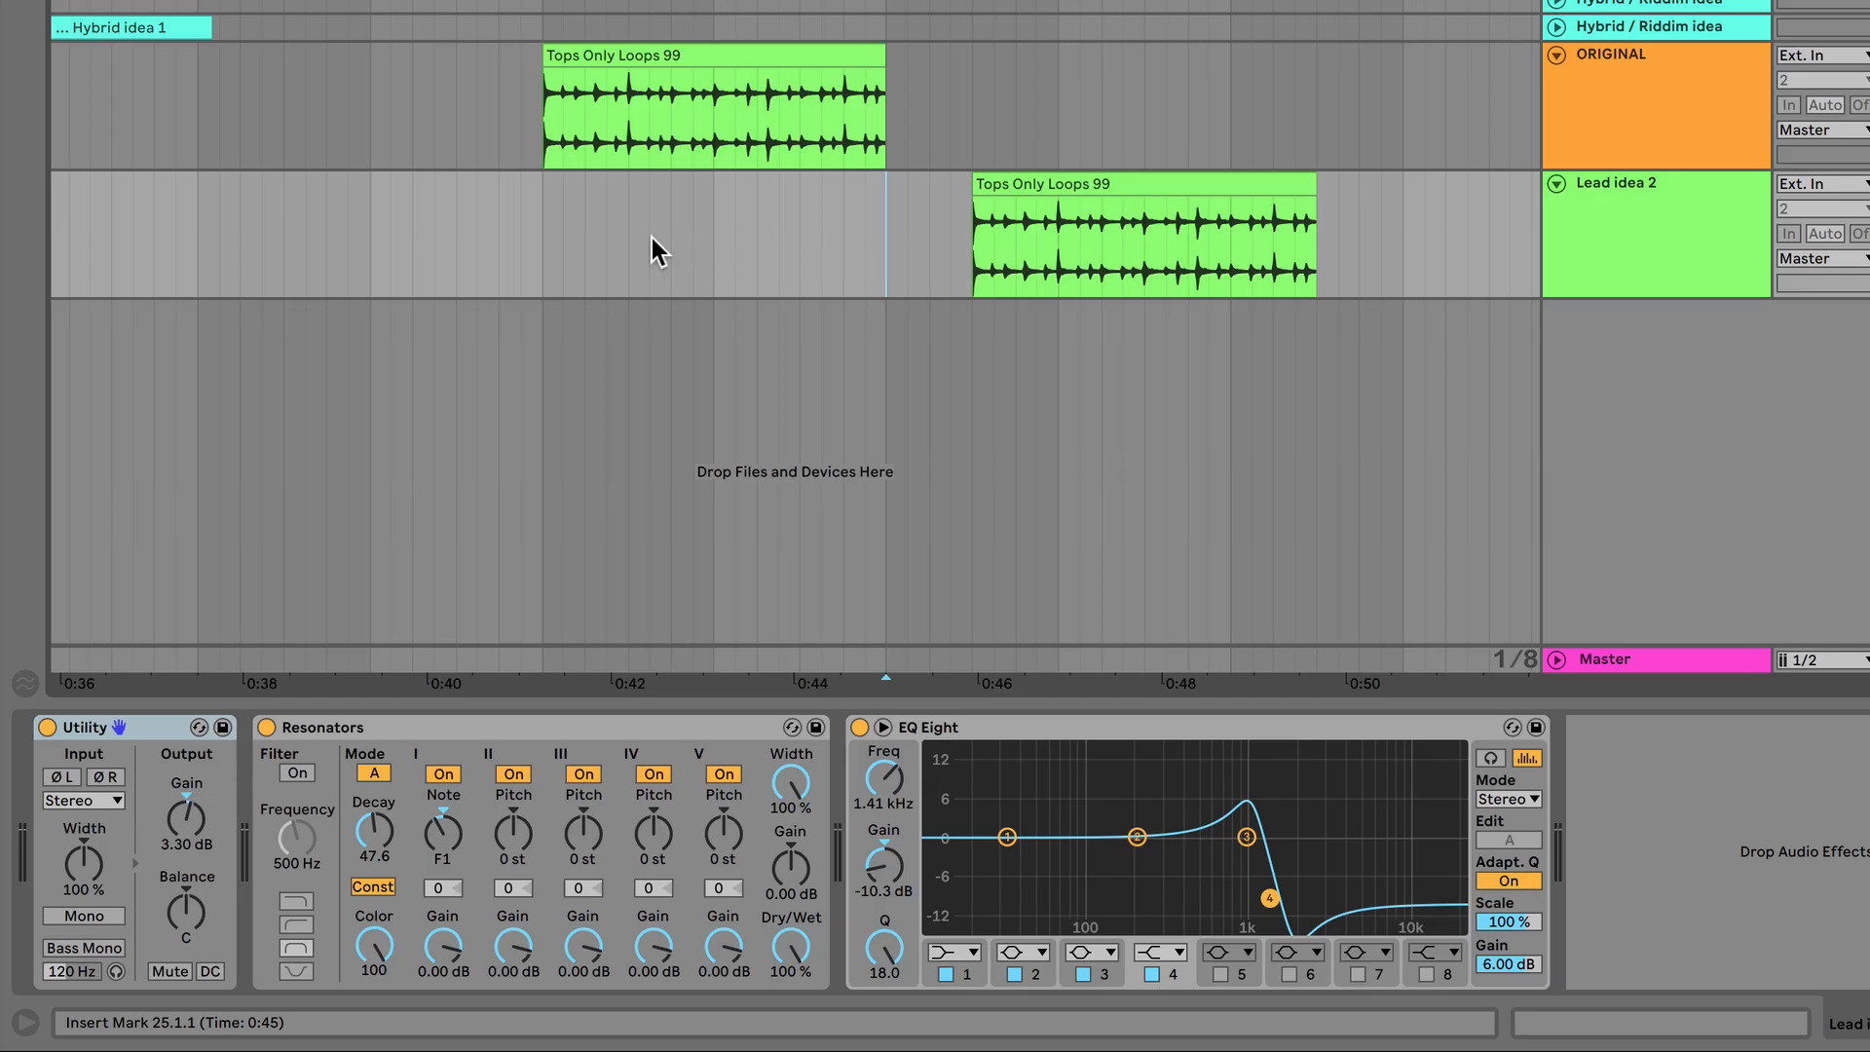
- Play the original Tops Only Loops 99 clip and its Lead idea 2 version to compare the resonator result
{"action": "left_click", "coordinate": [538, 129]}
{"action": "key", "text": "space"}
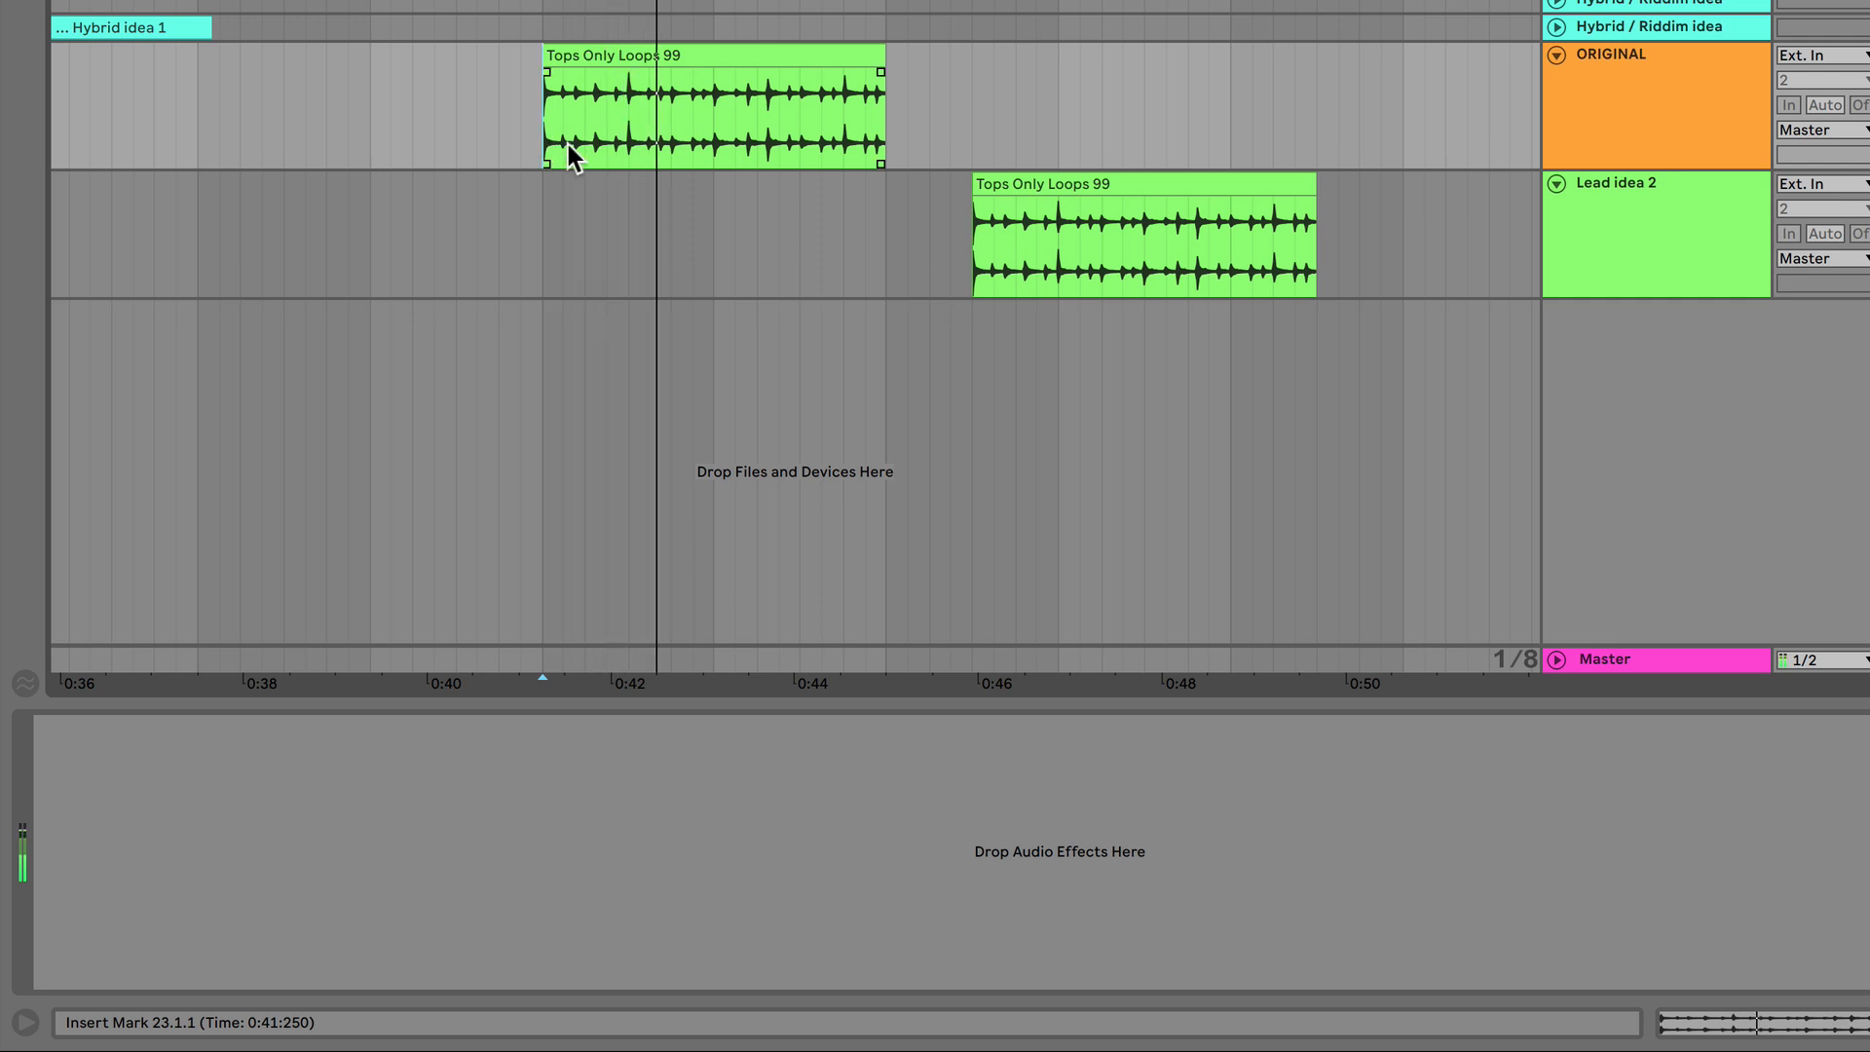
{"action": "left_click", "coordinate": [951, 250]}
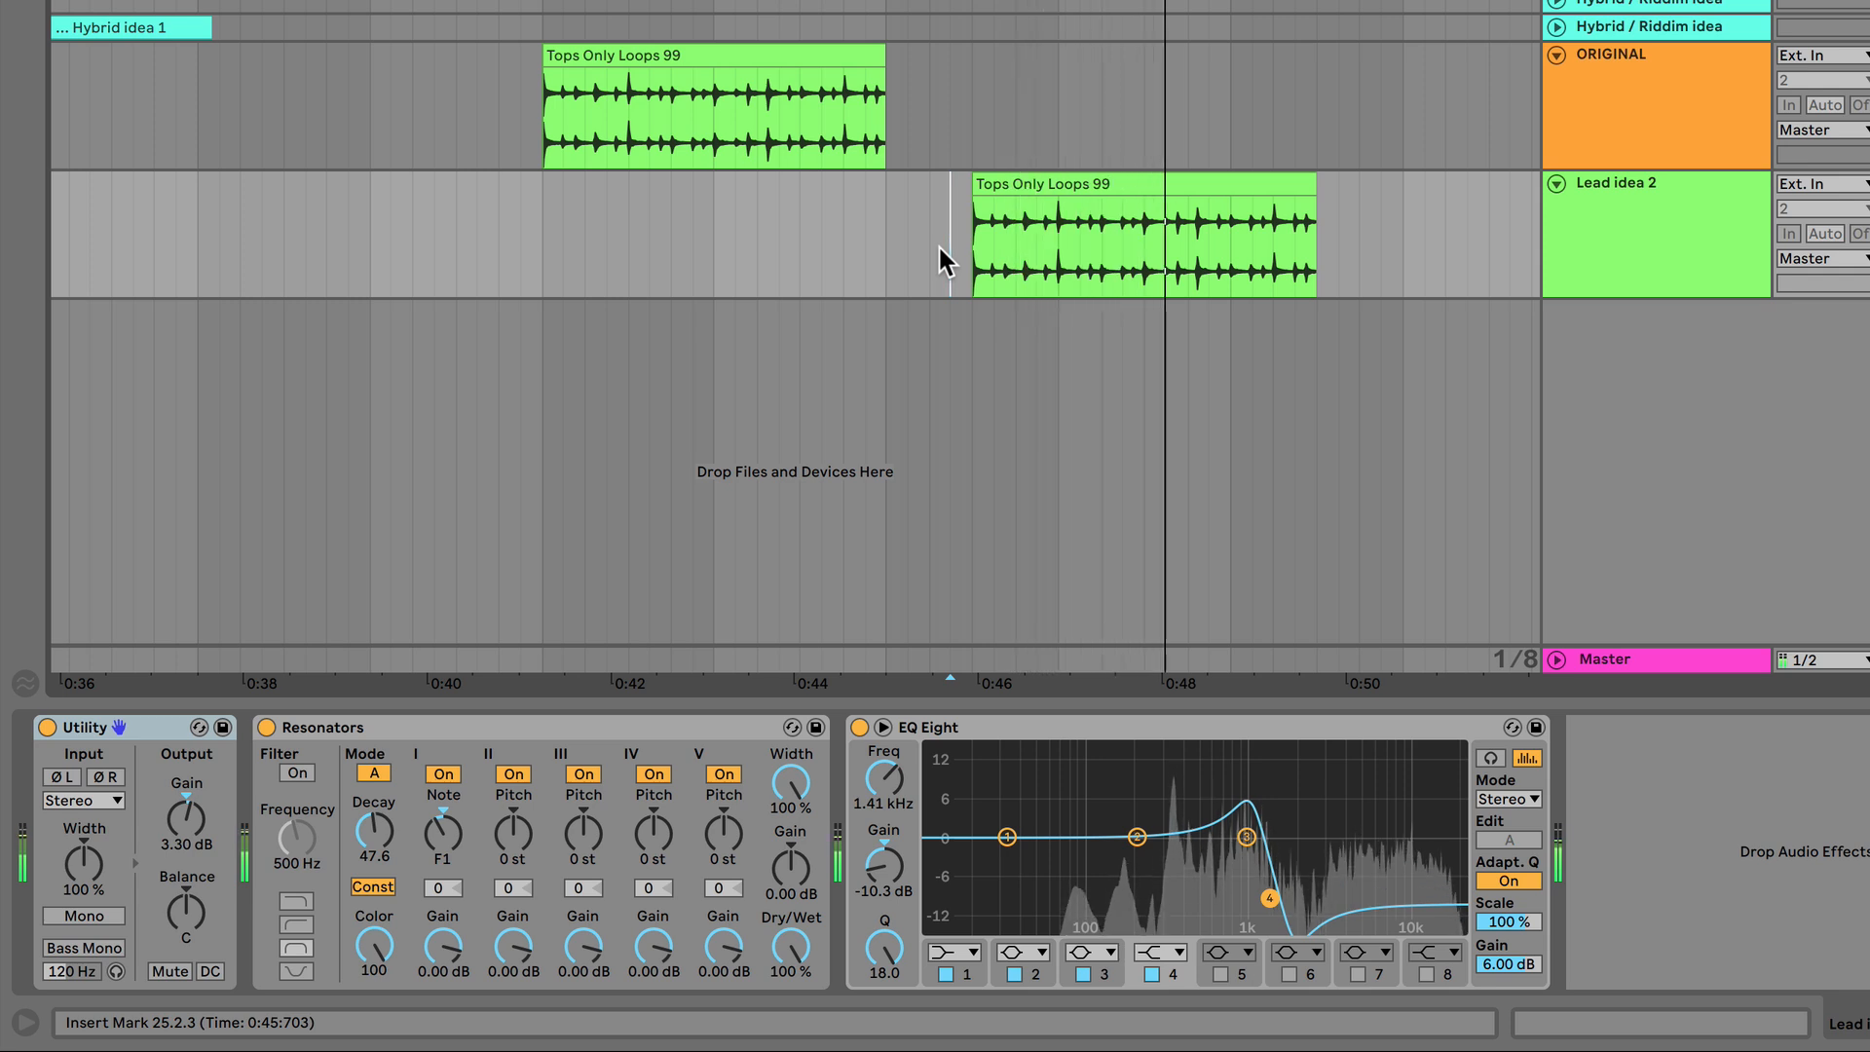
{"action": "key", "text": "space"}
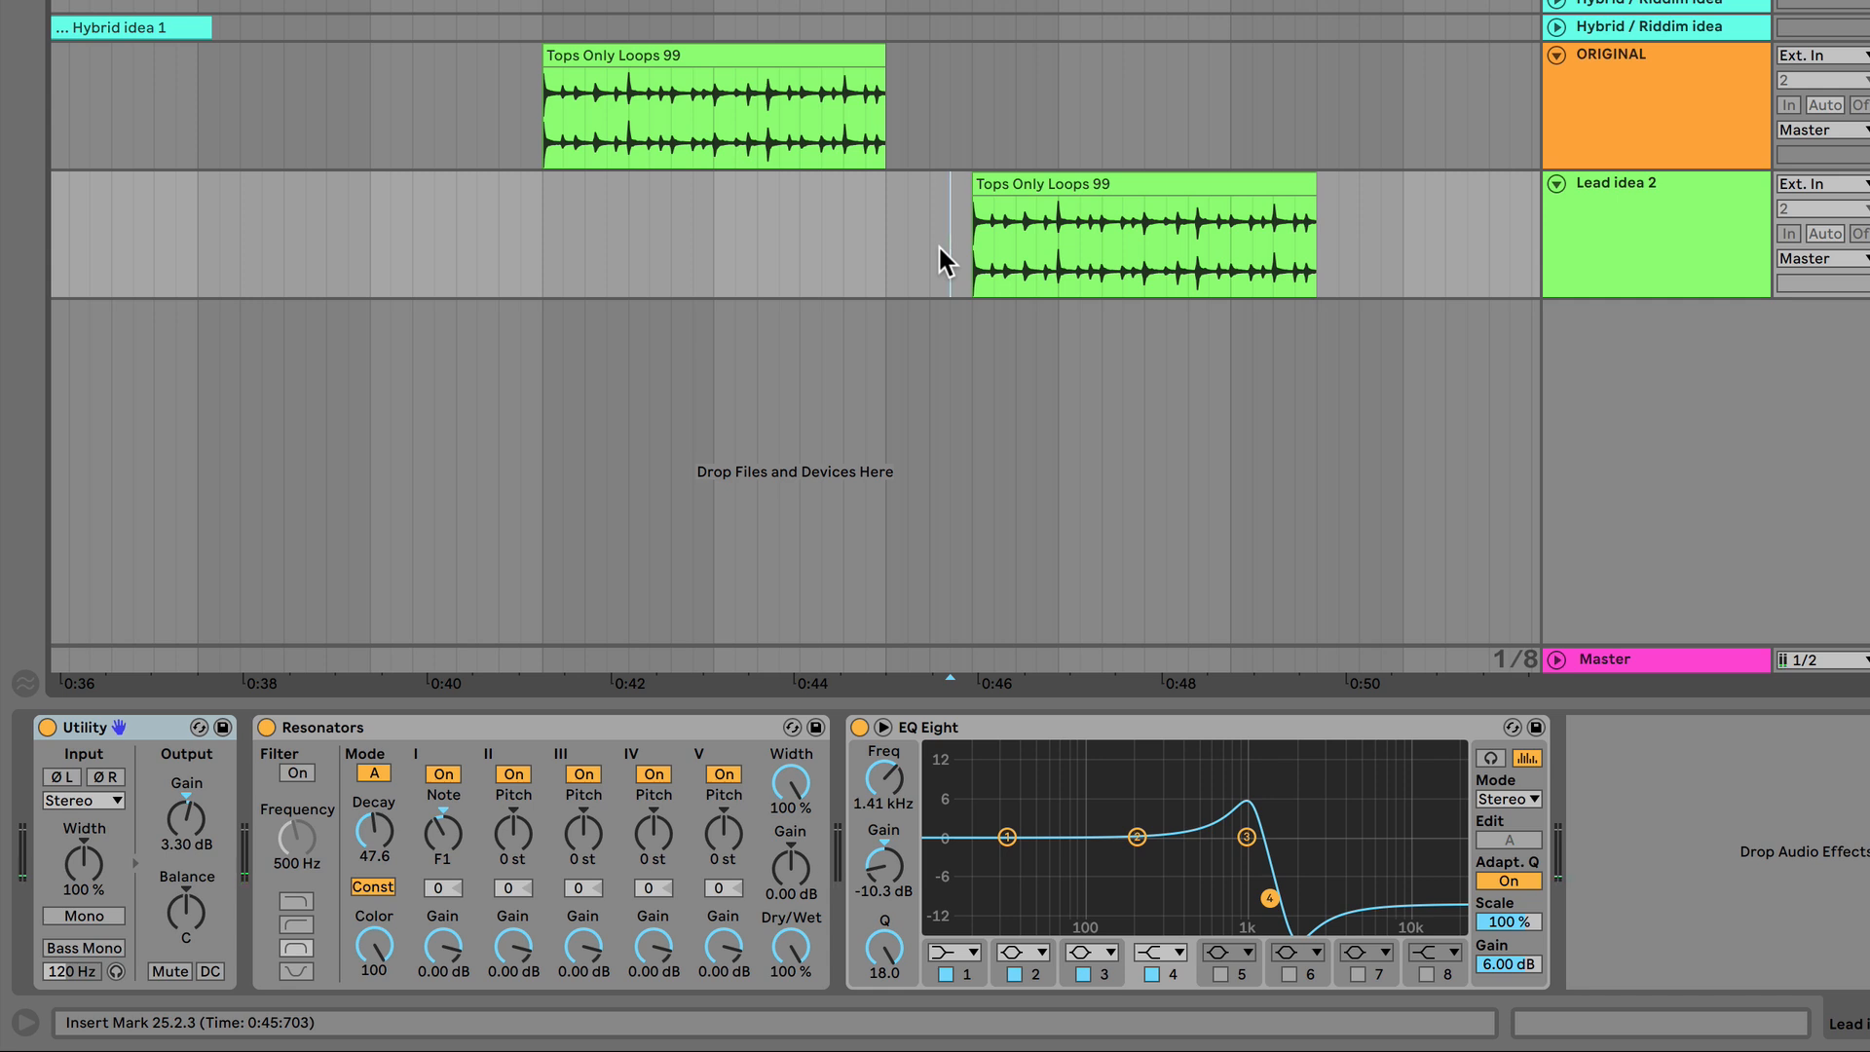
{"action": "key", "text": "space"}
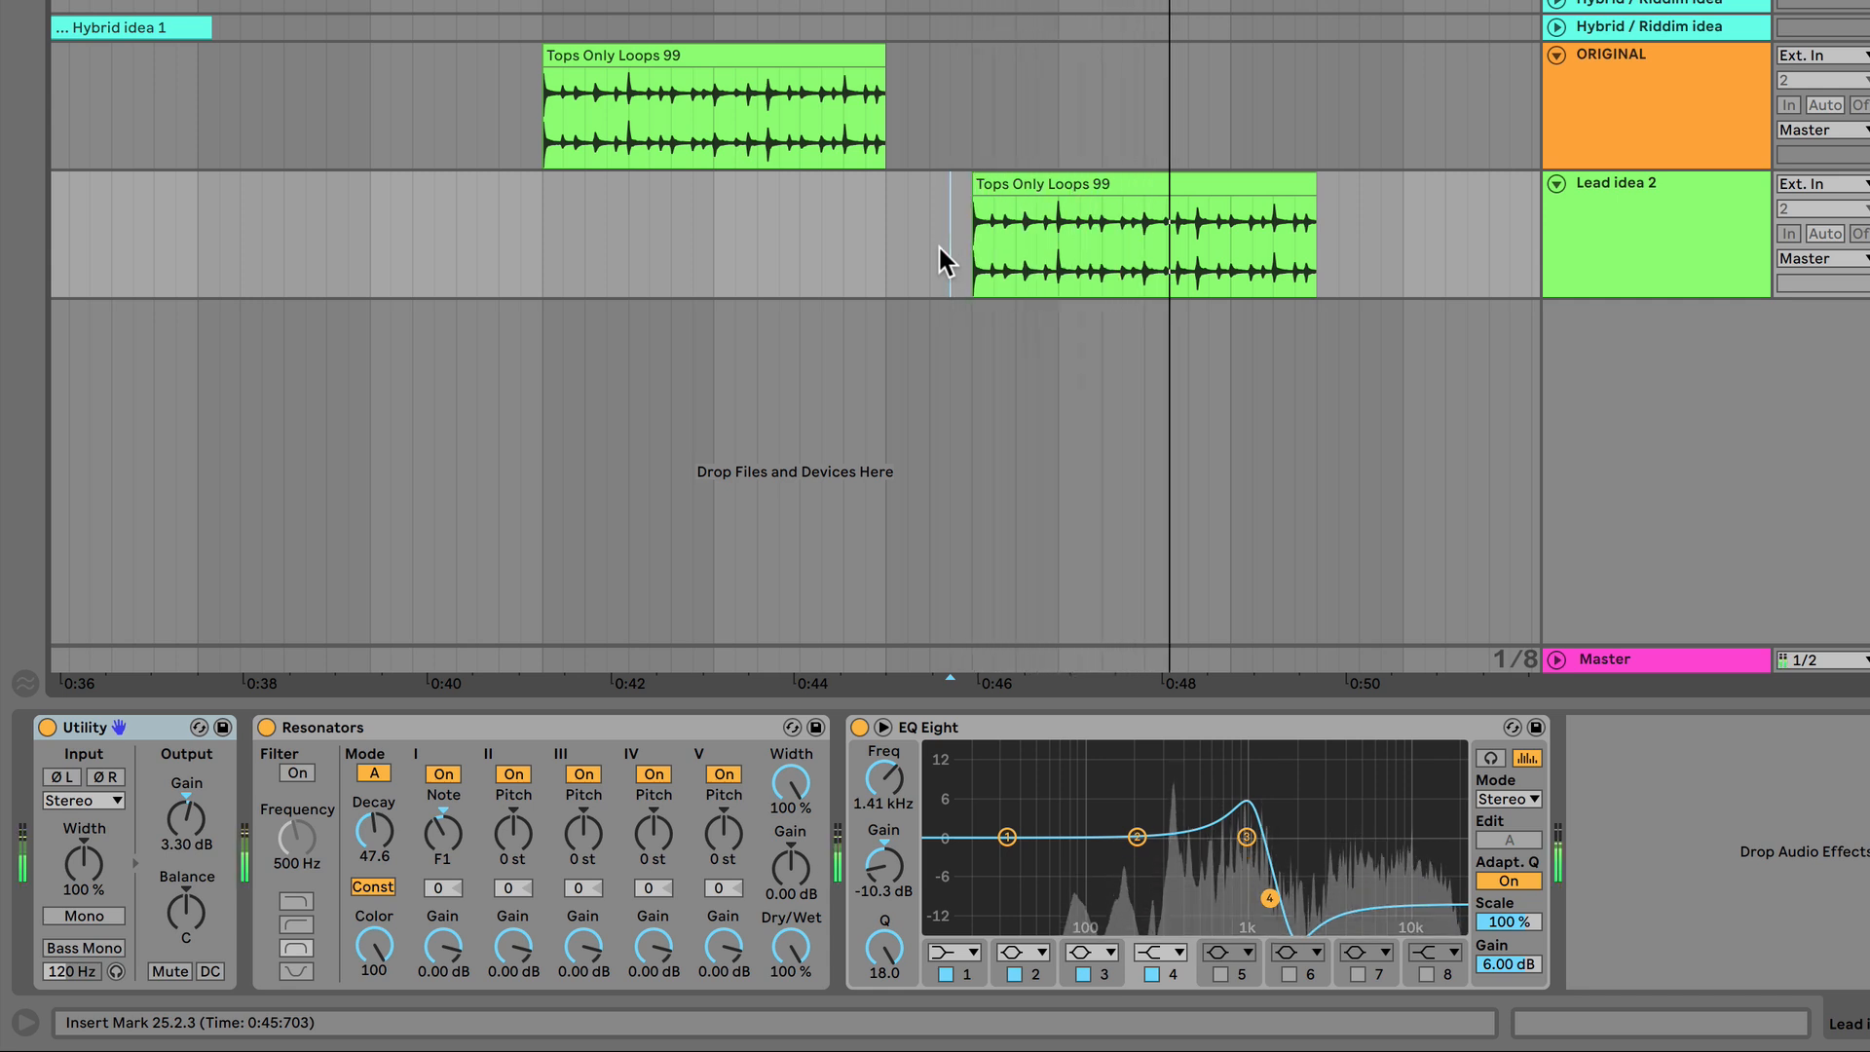
{"action": "key", "text": "space"}
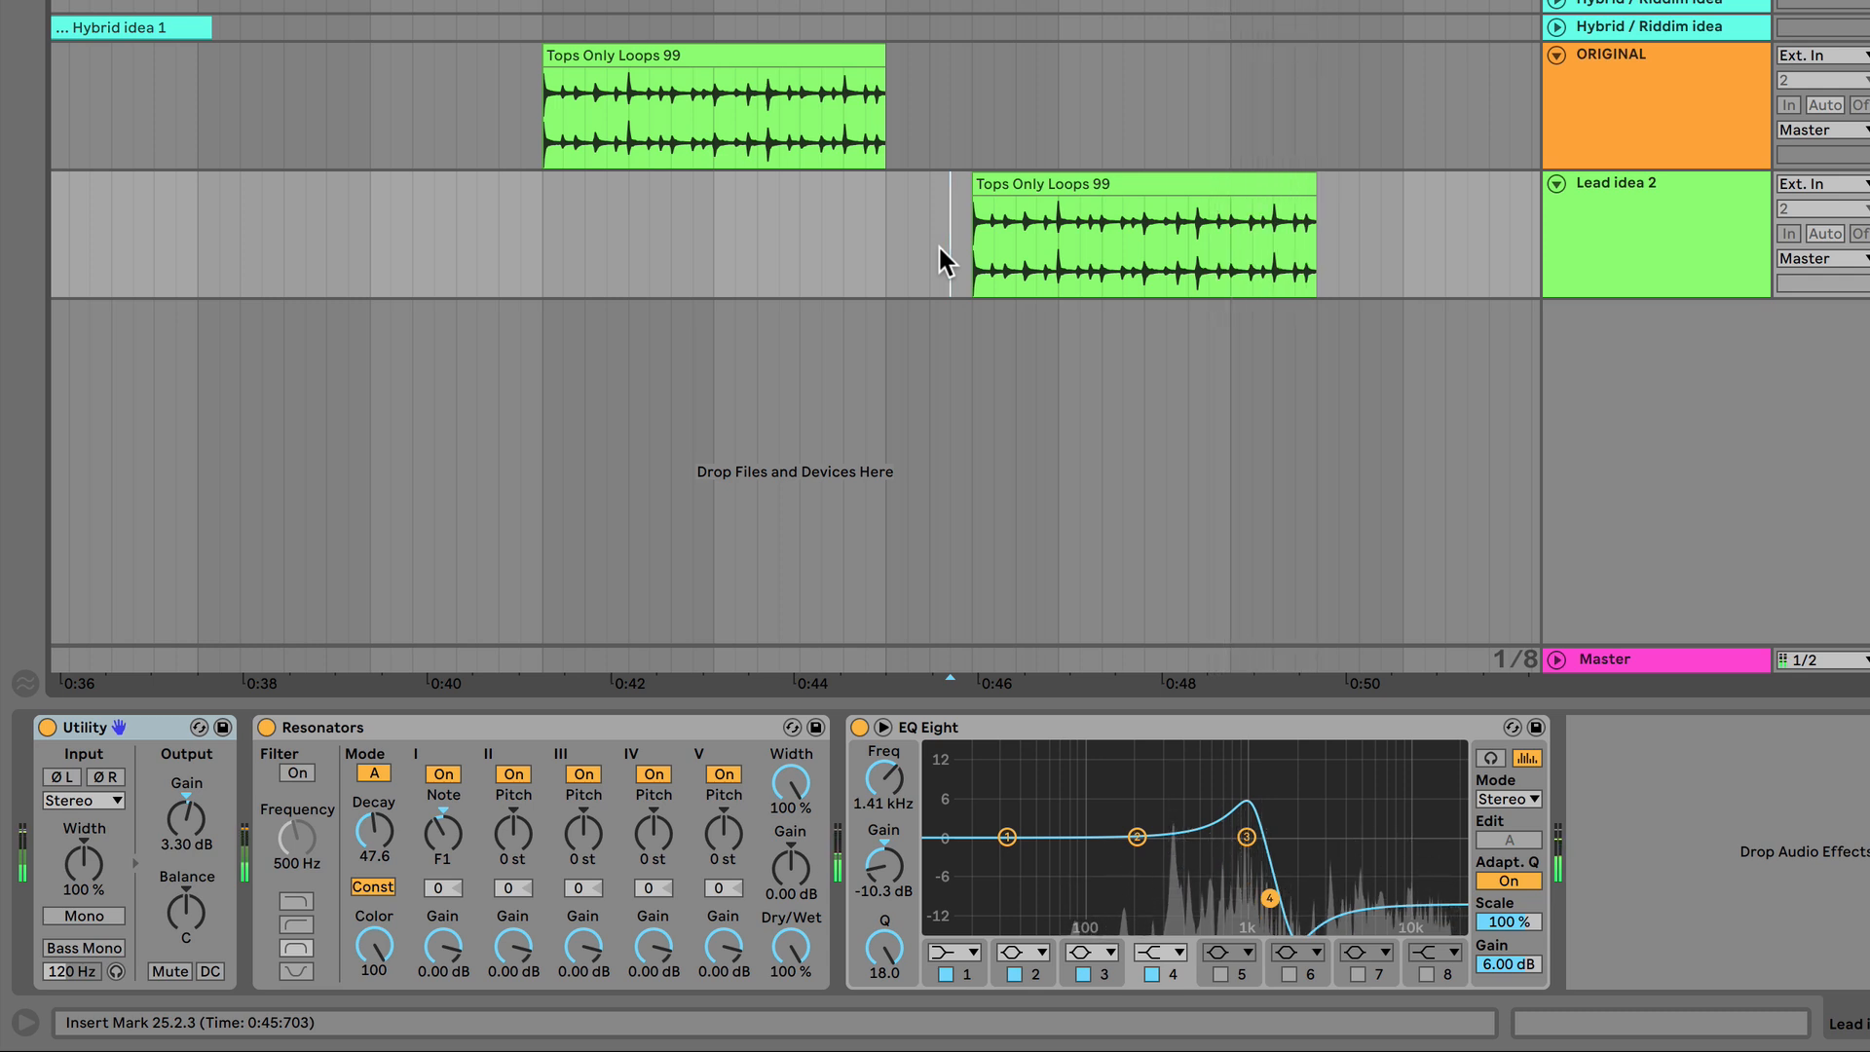